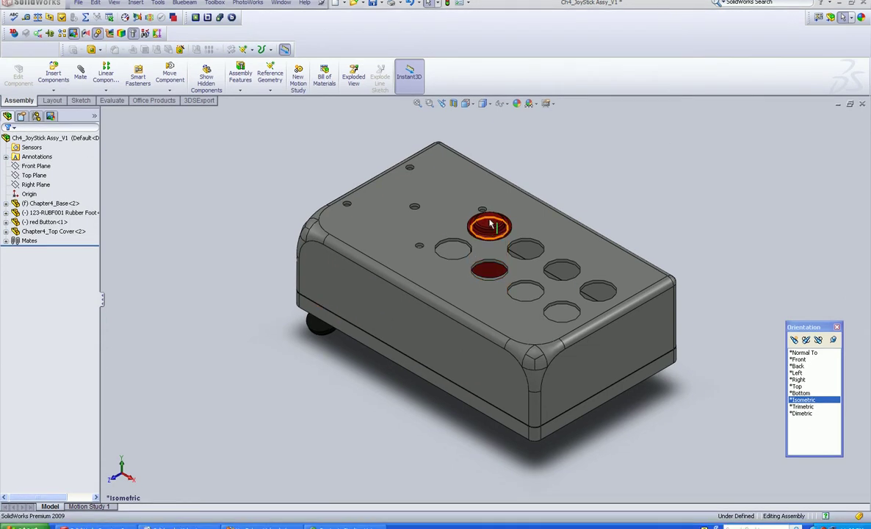
- Orbit the joystick box, return it to isometric view, and select the red Button<1> component
{"action": "middle_click_drag", "start_coordinate": [356, 366], "coordinate": [381, 347]}
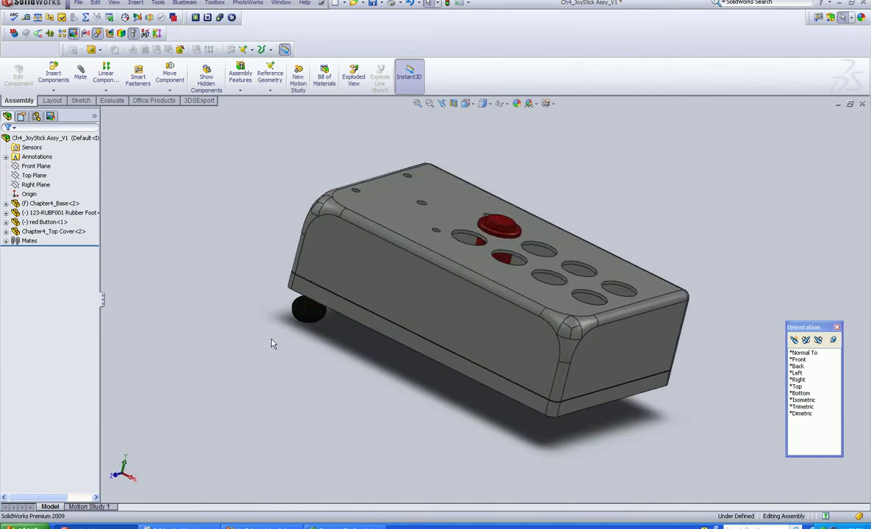
{"action": "middle_click_drag", "start_coordinate": [273, 342], "coordinate": [261, 395]}
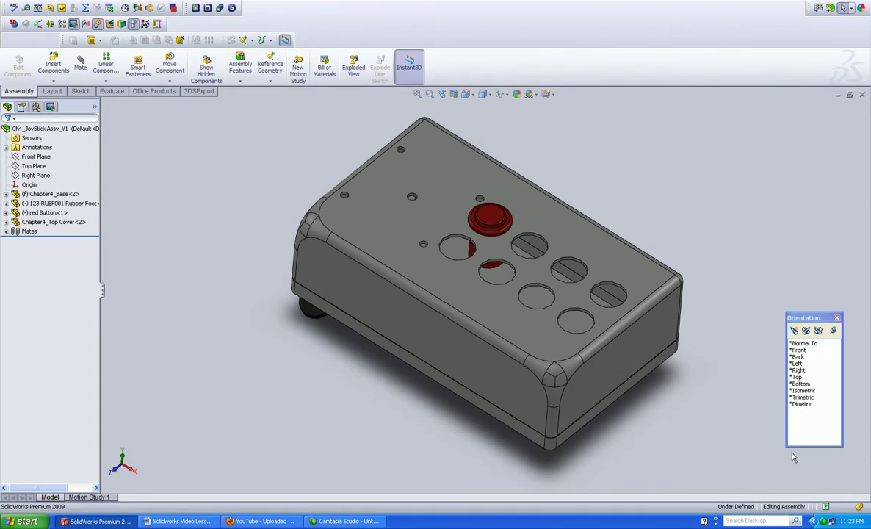
{"action": "left_click", "coordinate": [804, 391]}
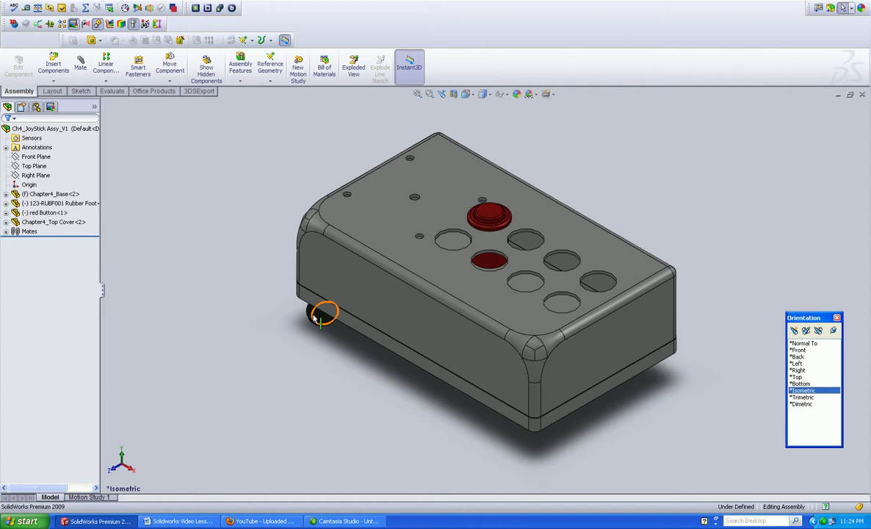
{"action": "left_click", "coordinate": [59, 215]}
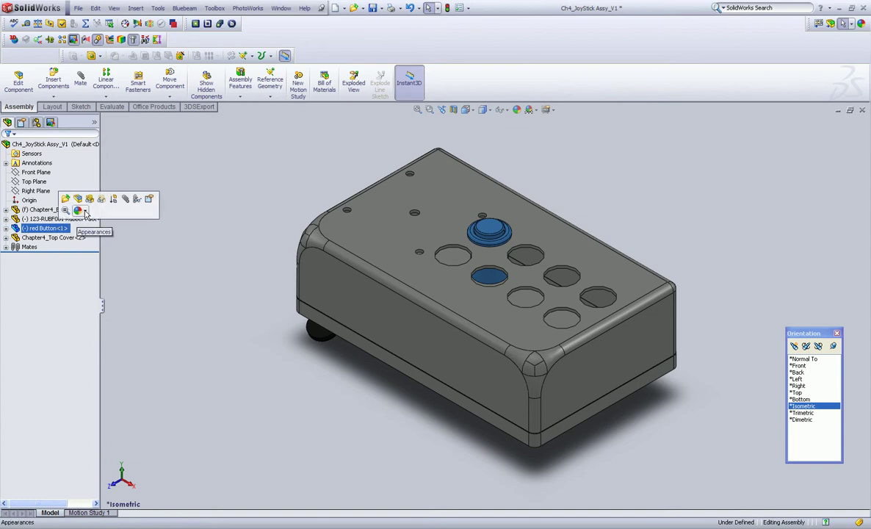
{"action": "left_click", "coordinate": [84, 212]}
{"action": "left_click", "coordinate": [135, 243]}
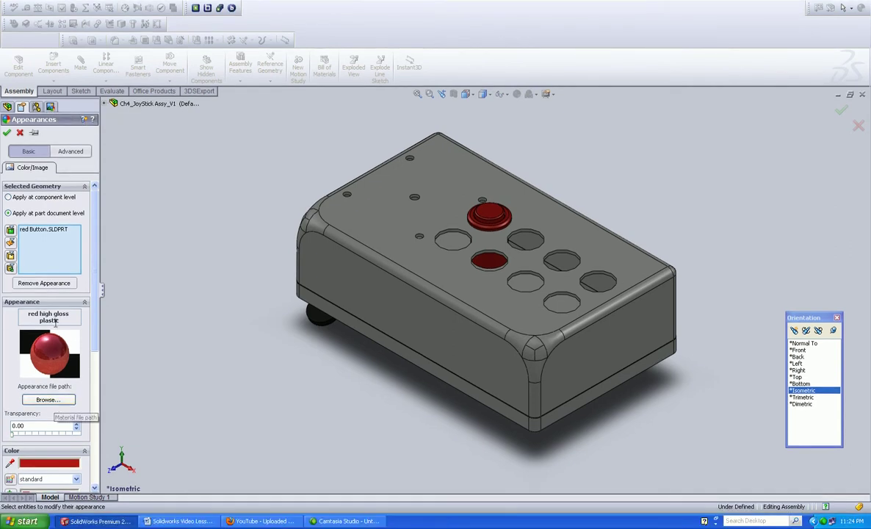
{"action": "left_click", "coordinate": [52, 402]}
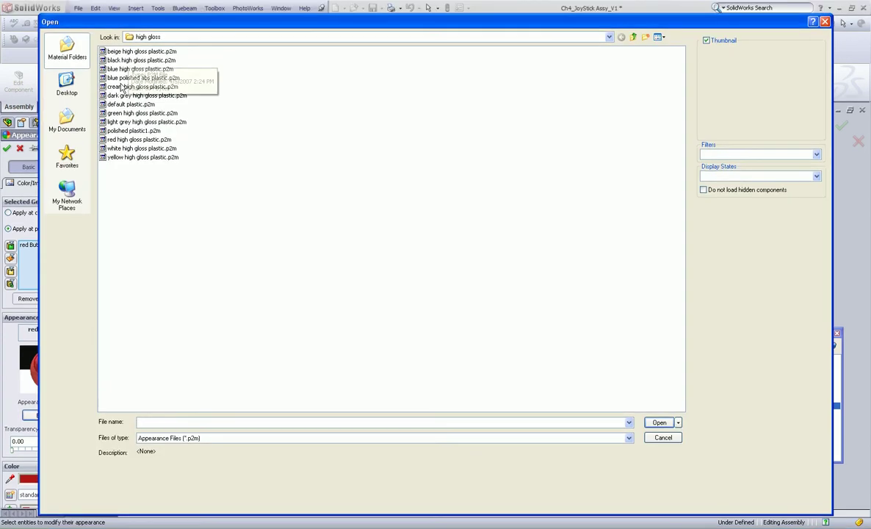
{"action": "left_click", "coordinate": [122, 139]}
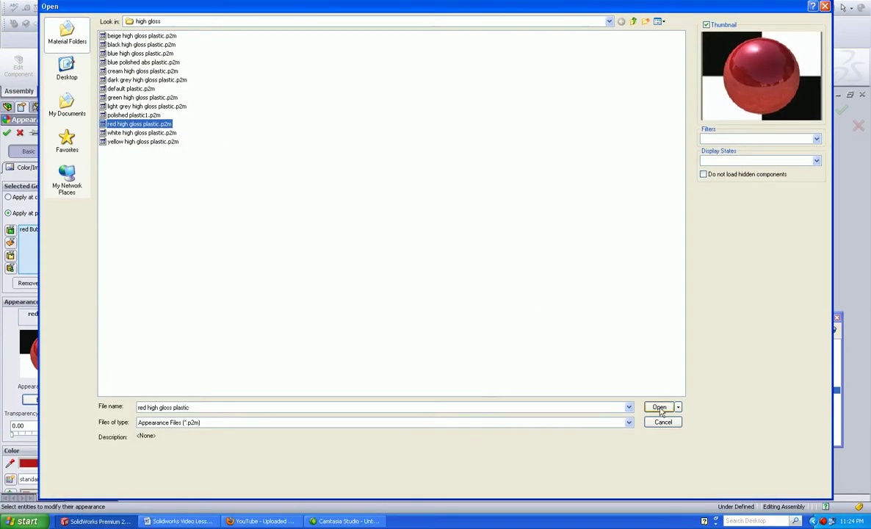
{"action": "left_click", "coordinate": [659, 408]}
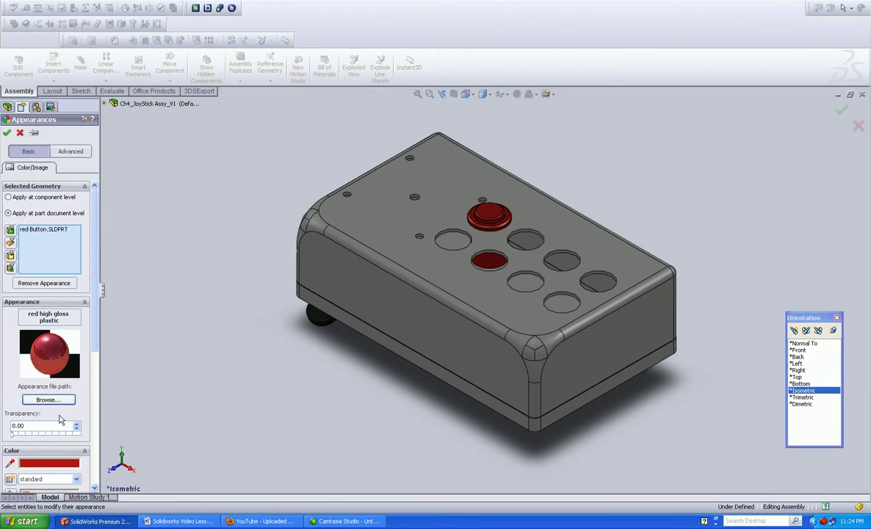
{"action": "left_click_drag", "start_coordinate": [93, 327], "coordinate": [114, 264]}
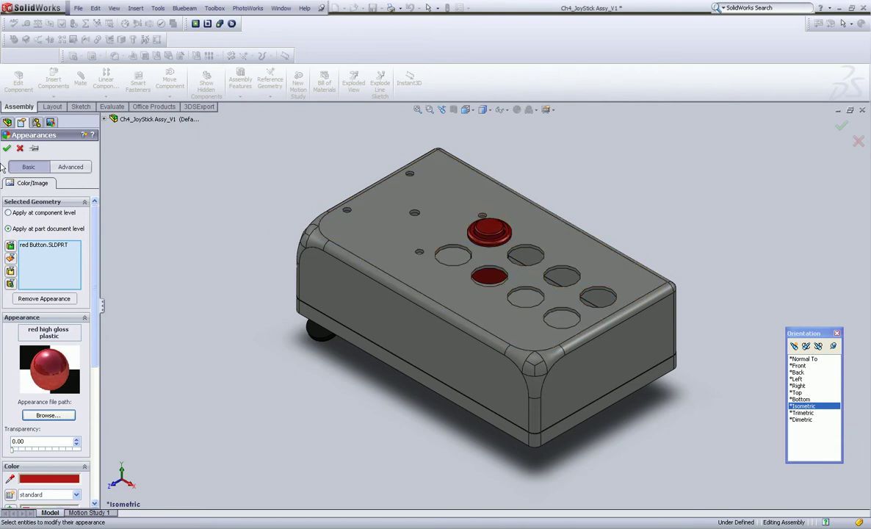
{"action": "left_click", "coordinate": [20, 148]}
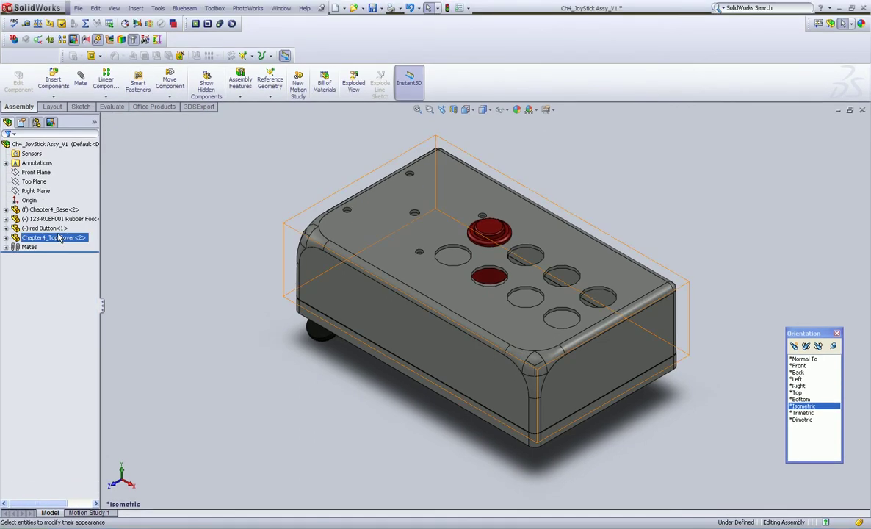
- Switch the assembly to Front view and select red Button<1> in the FeatureManager tree
{"action": "left_click", "coordinate": [59, 230]}
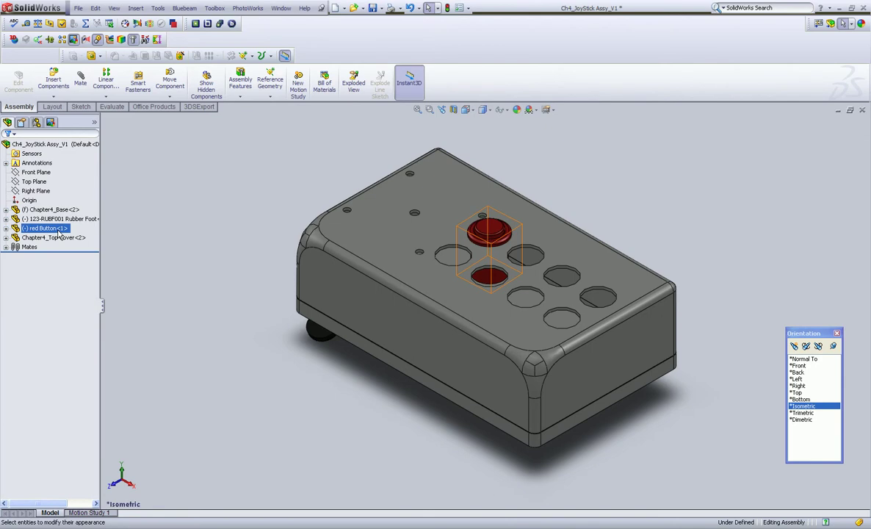
{"action": "left_click", "coordinate": [857, 395]}
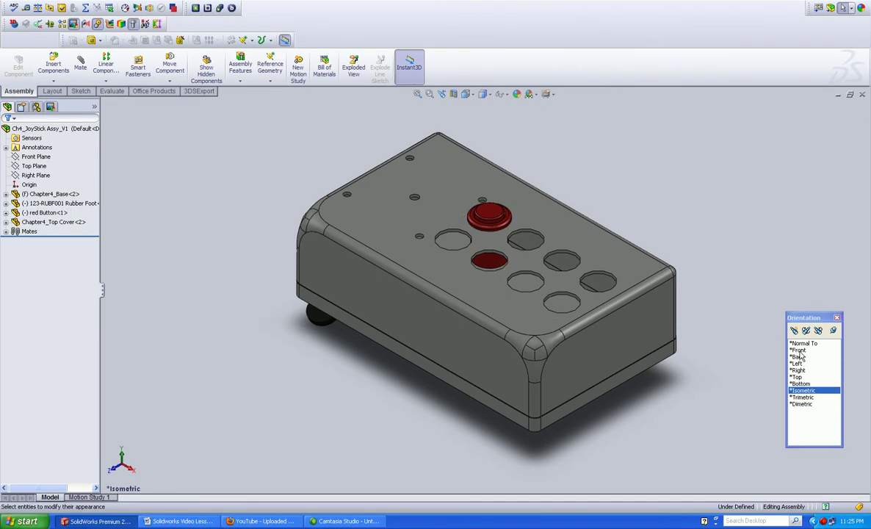
{"action": "left_click", "coordinate": [799, 350]}
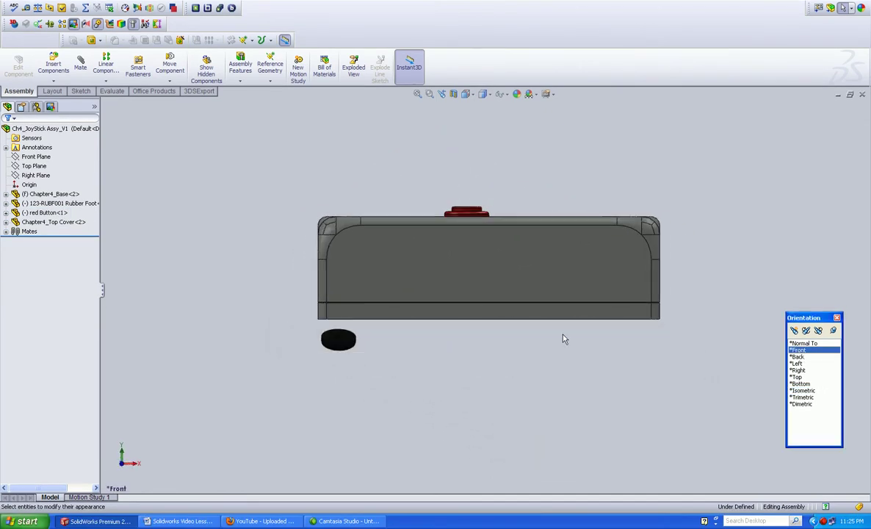
{"action": "left_click", "coordinate": [73, 223]}
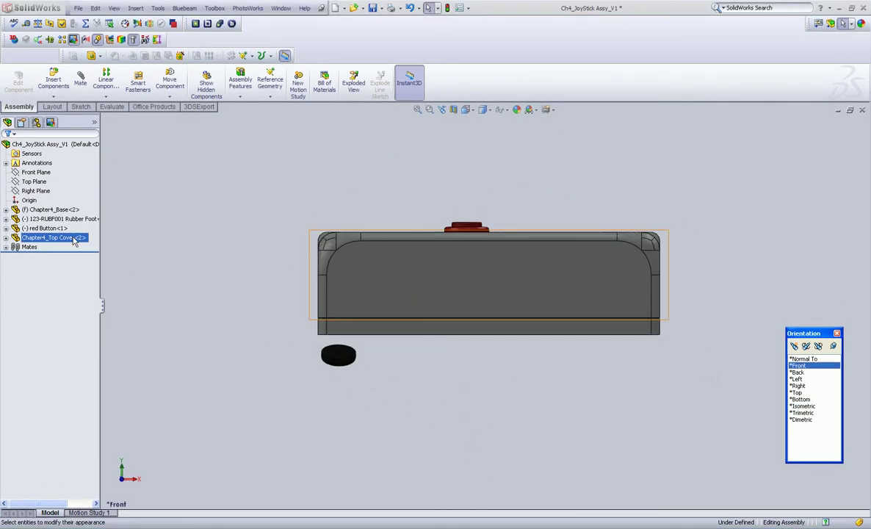
{"action": "left_click", "coordinate": [53, 229]}
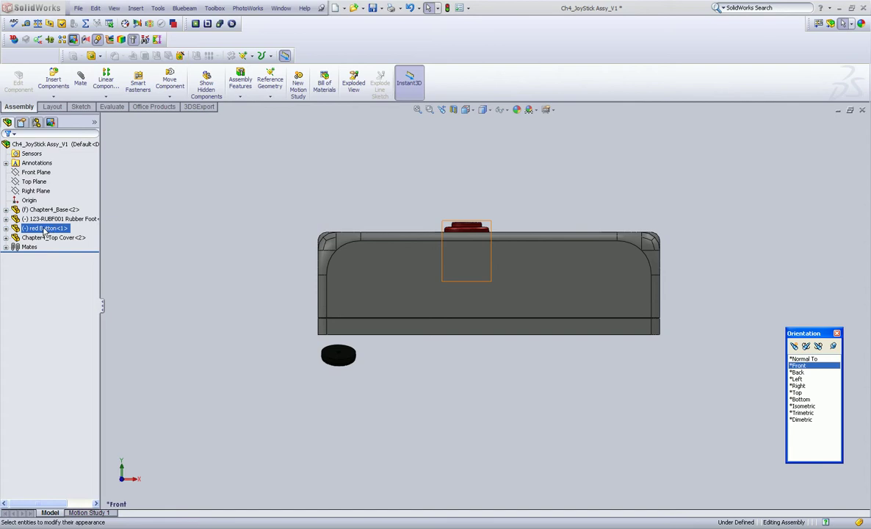
- Place seven copies of red Button<1> above the box, then view the assembly from the top
{"action": "left_click_drag", "start_coordinate": [44, 230], "coordinate": [510, 195]}
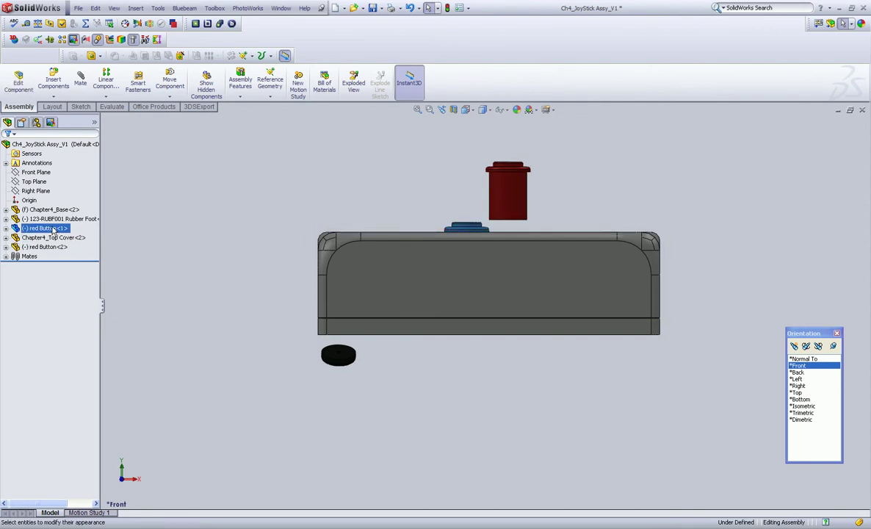
{"action": "left_click_drag", "start_coordinate": [52, 231], "coordinate": [559, 193]}
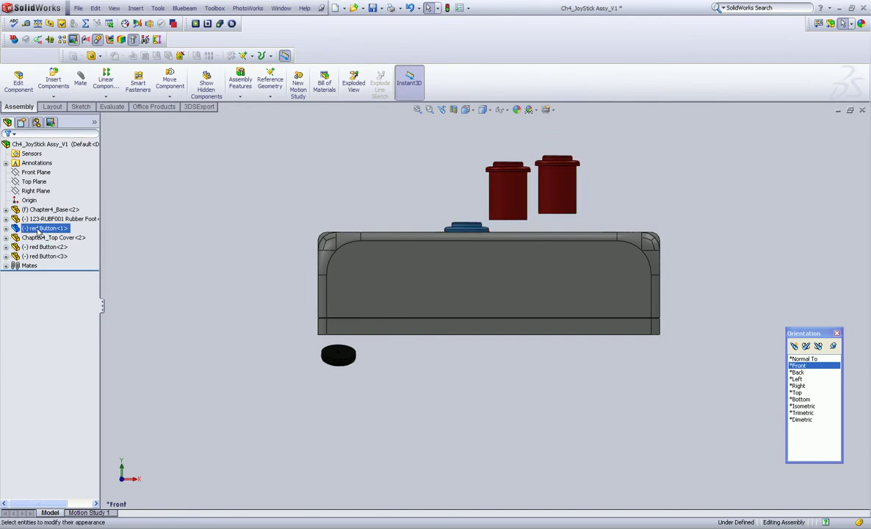
{"action": "left_click_drag", "start_coordinate": [37, 231], "coordinate": [619, 190]}
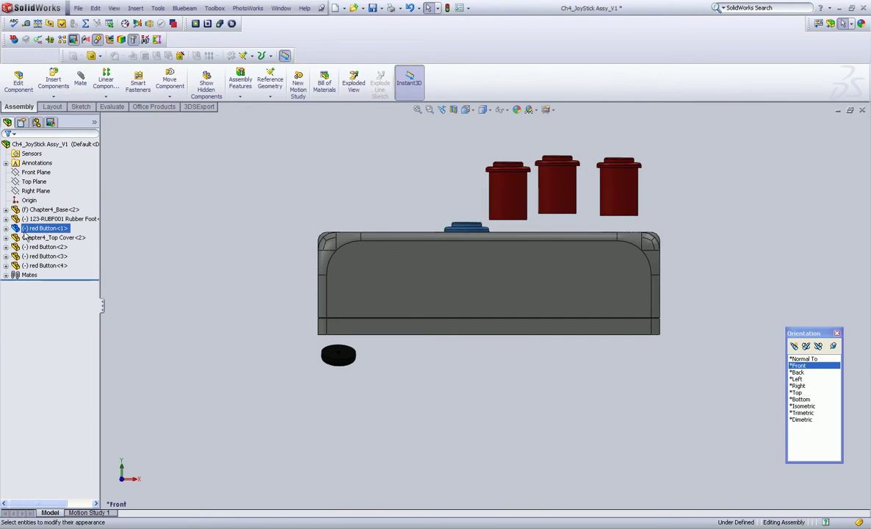
{"action": "left_click_drag", "start_coordinate": [25, 233], "coordinate": [440, 177]}
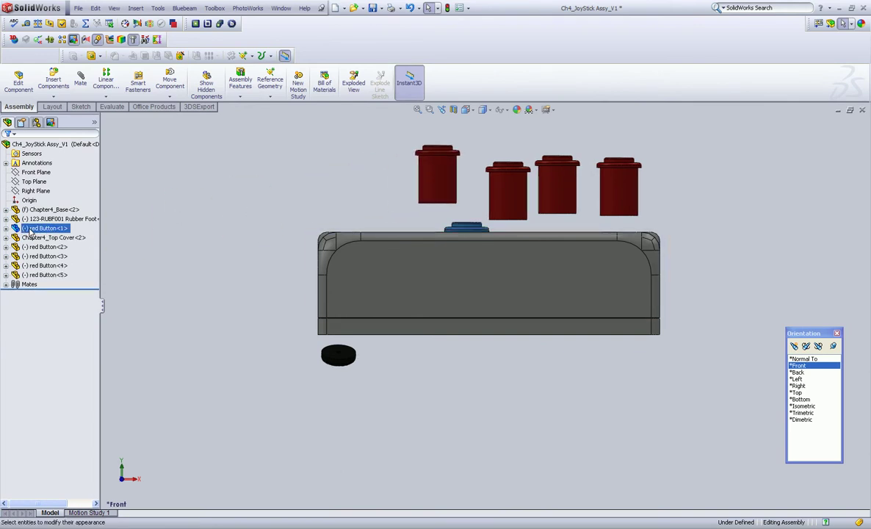
{"action": "left_click_drag", "start_coordinate": [30, 234], "coordinate": [369, 185]}
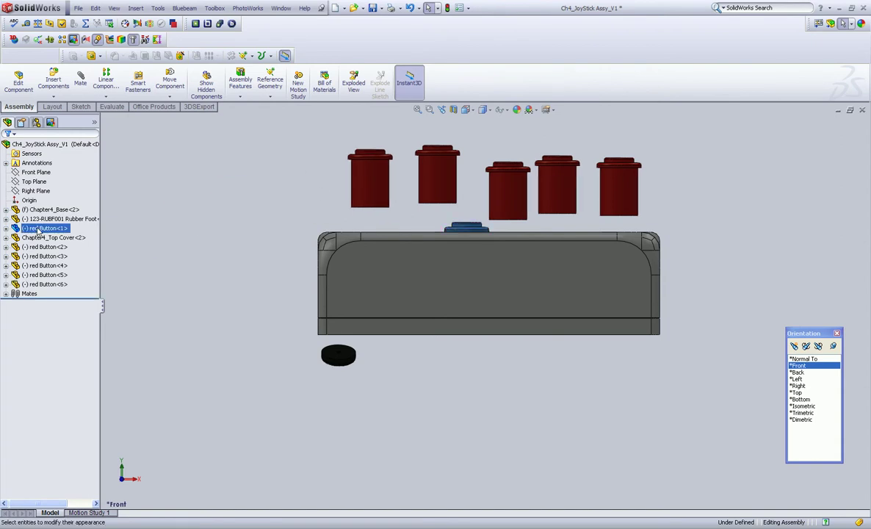
{"action": "left_click_drag", "start_coordinate": [39, 230], "coordinate": [312, 185]}
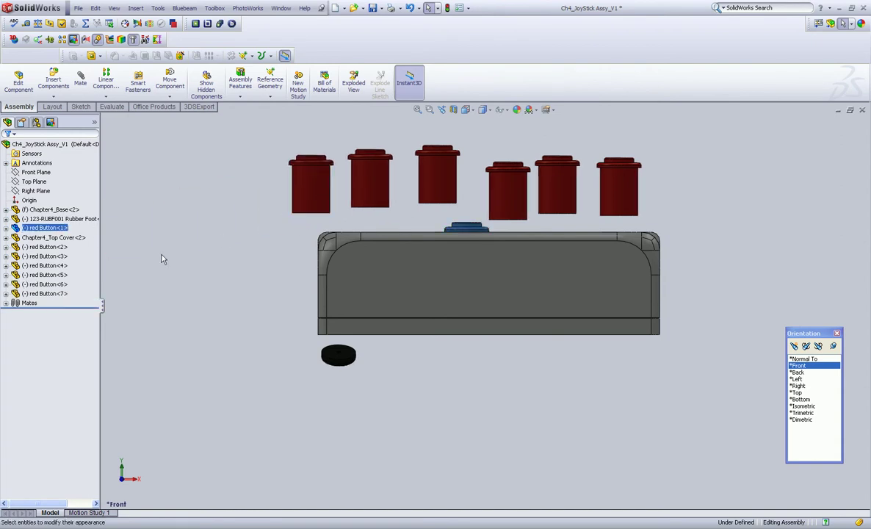
{"action": "left_click_drag", "start_coordinate": [40, 228], "coordinate": [261, 183]}
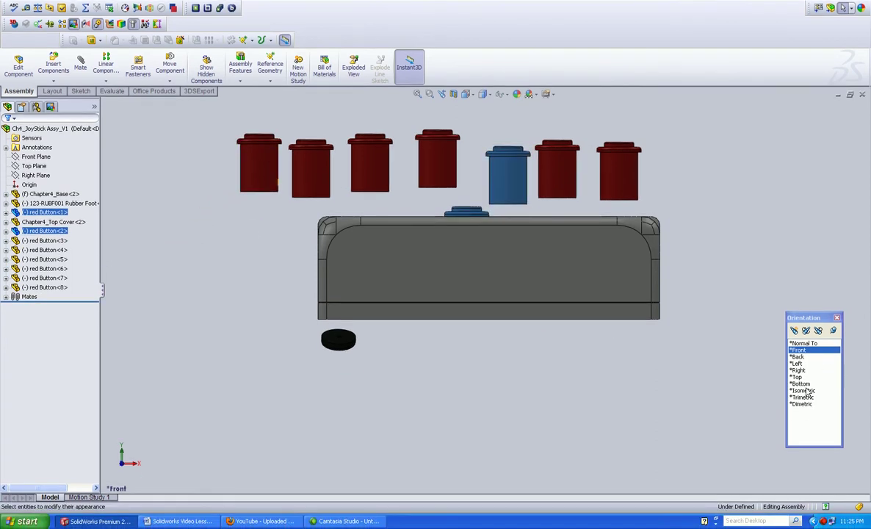
{"action": "left_click", "coordinate": [806, 391]}
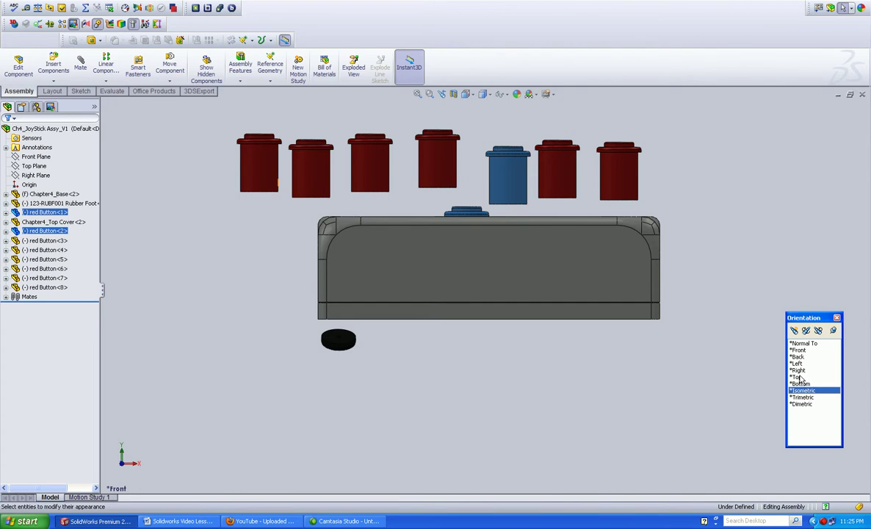
{"action": "left_click", "coordinate": [798, 377]}
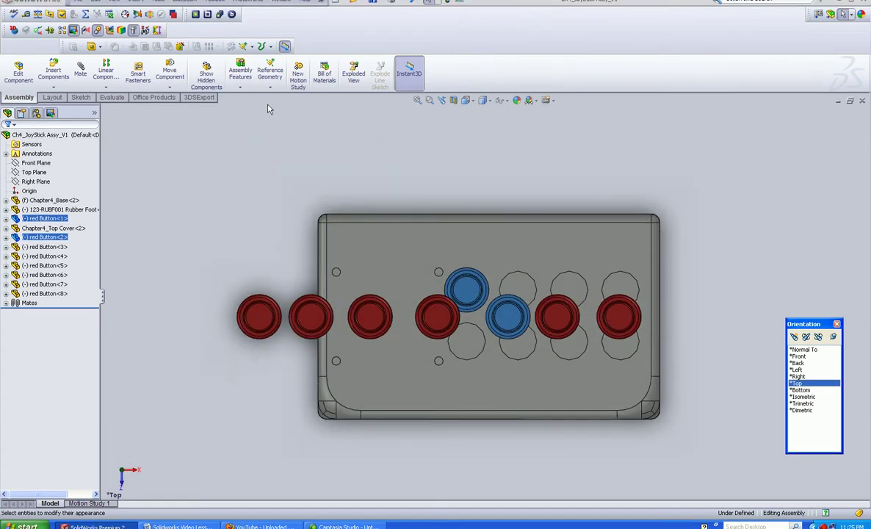
- Free-drag the eight red buttons over the top cover holes in two rows of four, then view isometric
{"action": "left_click", "coordinate": [169, 81]}
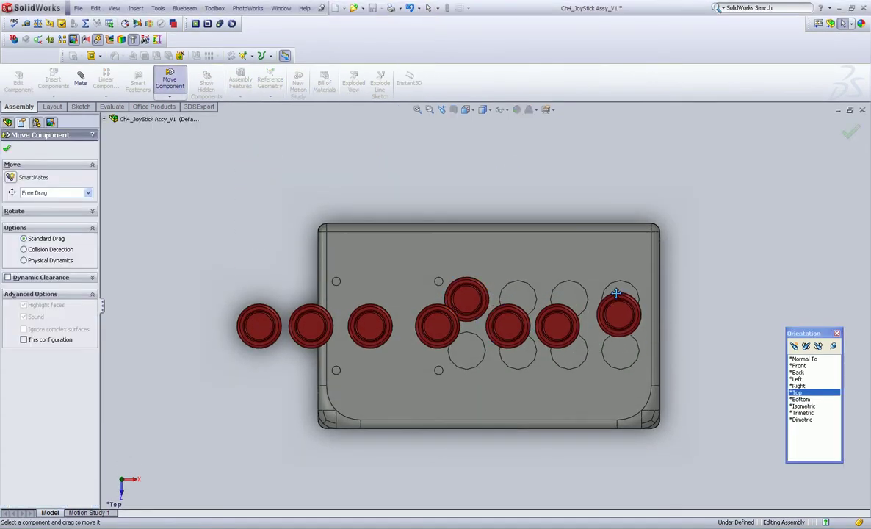
{"action": "left_click_drag", "start_coordinate": [617, 292], "coordinate": [615, 288]}
{"action": "left_click_drag", "start_coordinate": [557, 315], "coordinate": [566, 290]}
{"action": "left_click_drag", "start_coordinate": [518, 315], "coordinate": [518, 302]}
{"action": "left_click_drag", "start_coordinate": [441, 324], "coordinate": [619, 353]}
{"action": "left_click_drag", "start_coordinate": [373, 324], "coordinate": [564, 354]}
{"action": "left_click", "coordinate": [309, 302]}
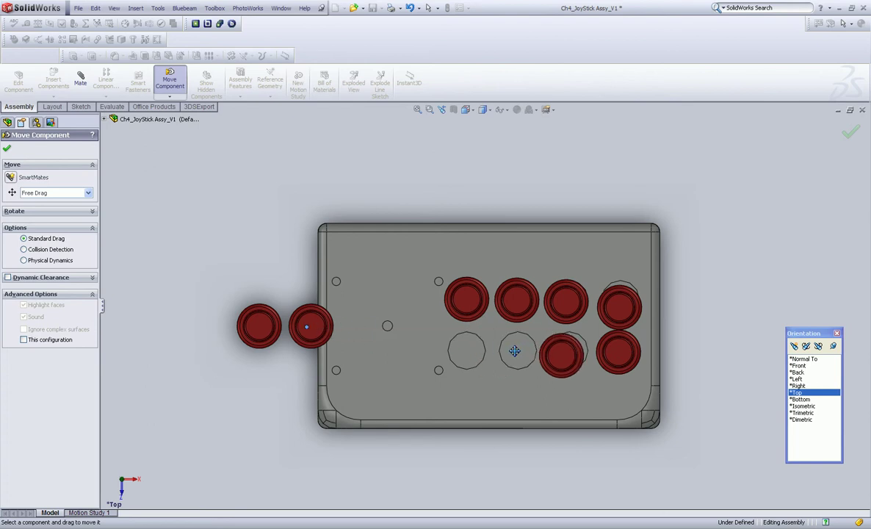
{"action": "left_click_drag", "start_coordinate": [310, 324], "coordinate": [510, 350]}
{"action": "left_click_drag", "start_coordinate": [285, 327], "coordinate": [459, 354]}
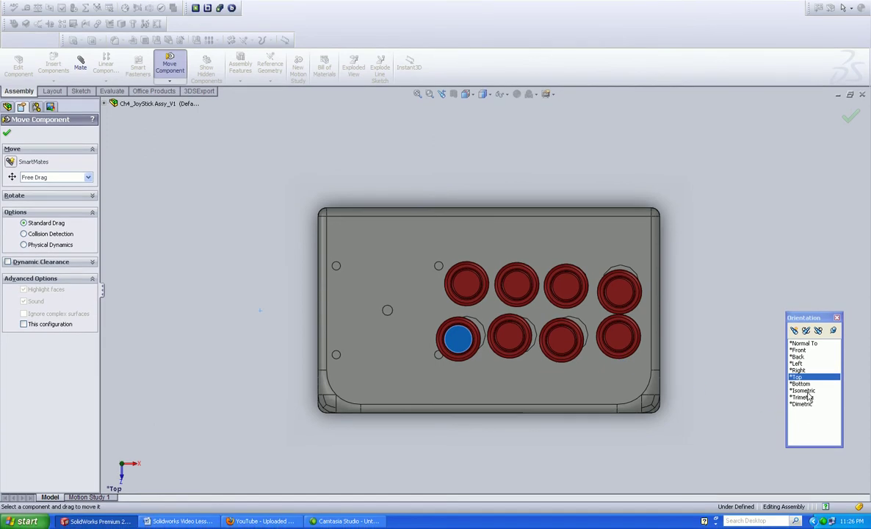
{"action": "left_click", "coordinate": [806, 391]}
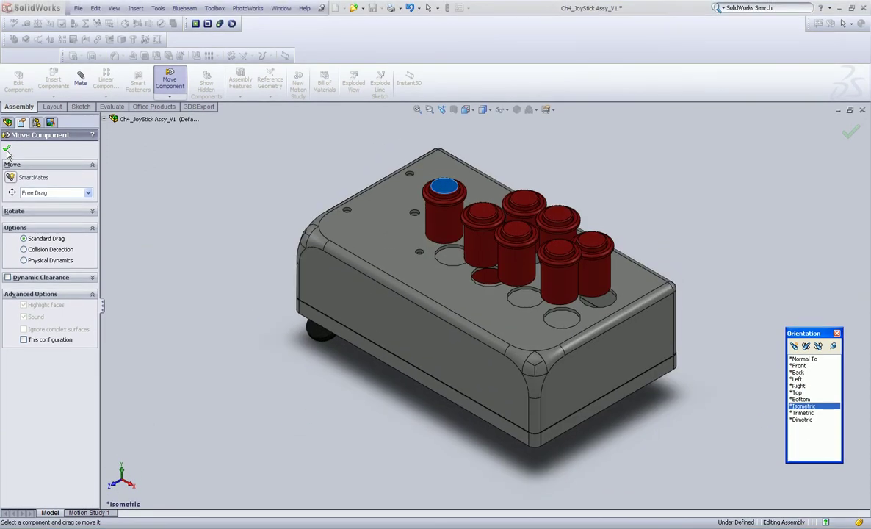
- Zoom in on the buttons and mate two buttons' cylindrical faces to their hole edges
{"action": "left_click", "coordinate": [7, 149]}
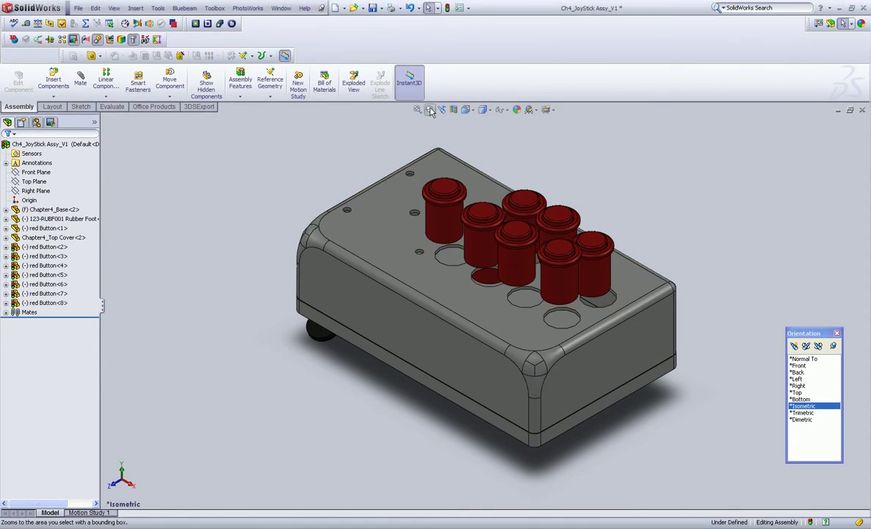
{"action": "left_click", "coordinate": [431, 109]}
{"action": "left_click_drag", "start_coordinate": [473, 204], "coordinate": [588, 294]}
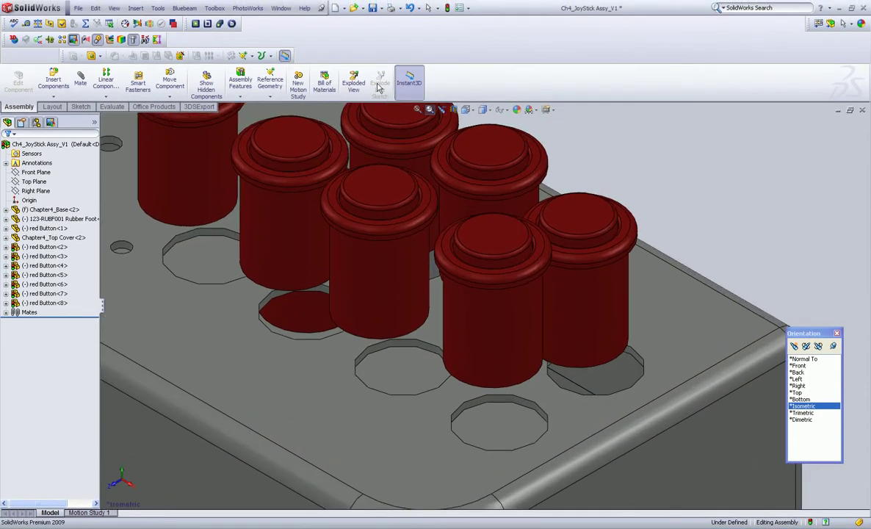
{"action": "key", "text": "Escape"}
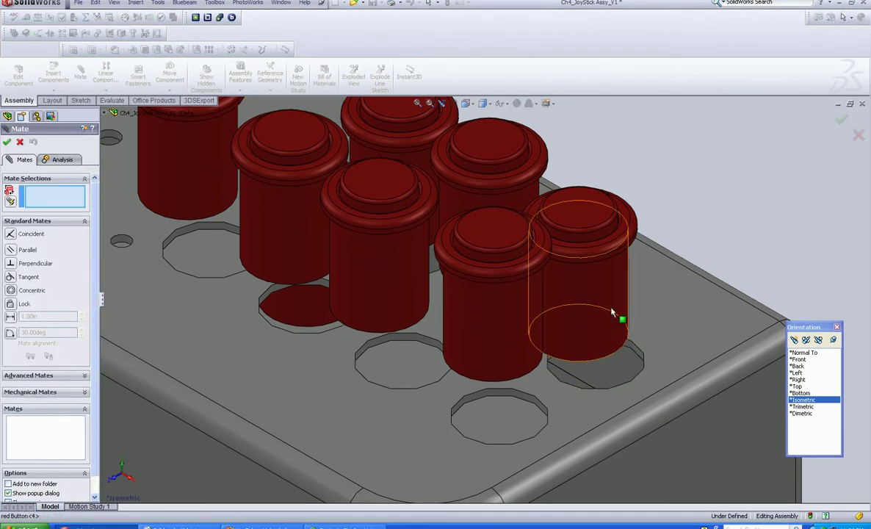
{"action": "left_click", "coordinate": [616, 321]}
{"action": "left_click", "coordinate": [641, 361]}
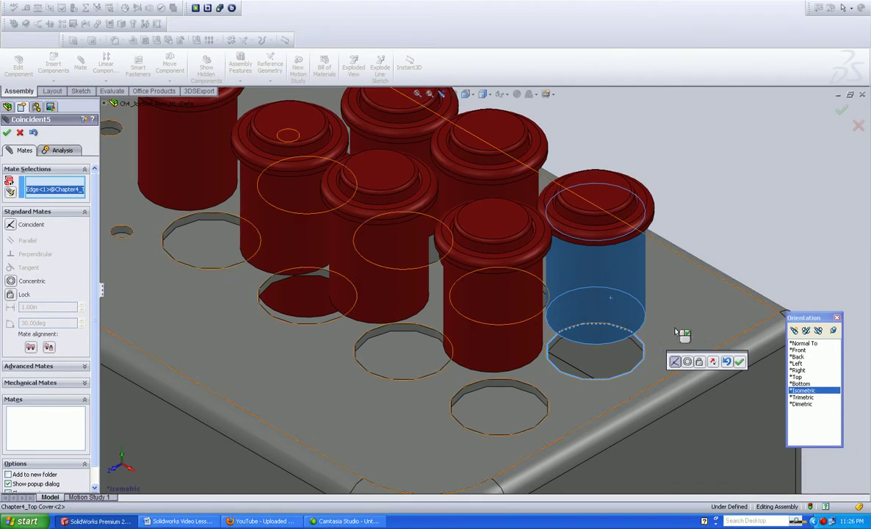
{"action": "key", "text": "Return"}
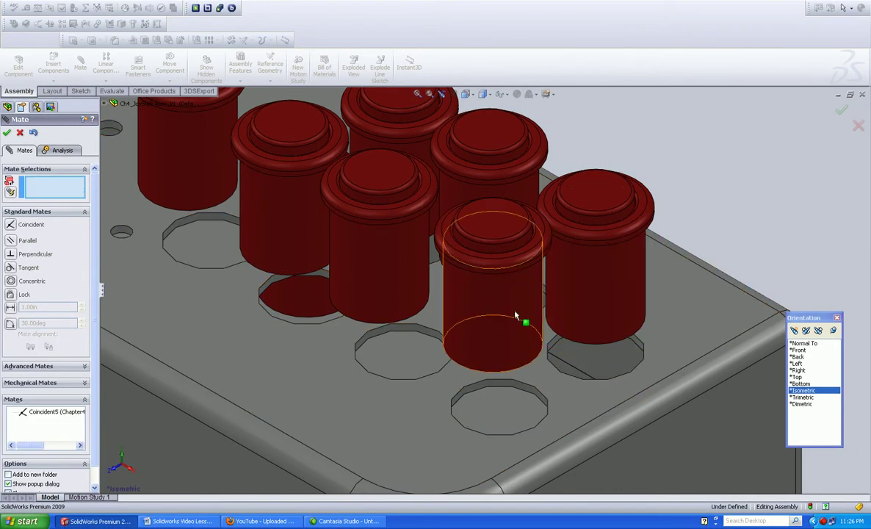
{"action": "left_click", "coordinate": [516, 317]}
{"action": "left_click", "coordinate": [549, 407]}
{"action": "key", "text": "Return"}
- Add coincident mates between the top cover plate face and those two buttons' flange edges
{"action": "left_click", "coordinate": [403, 414]}
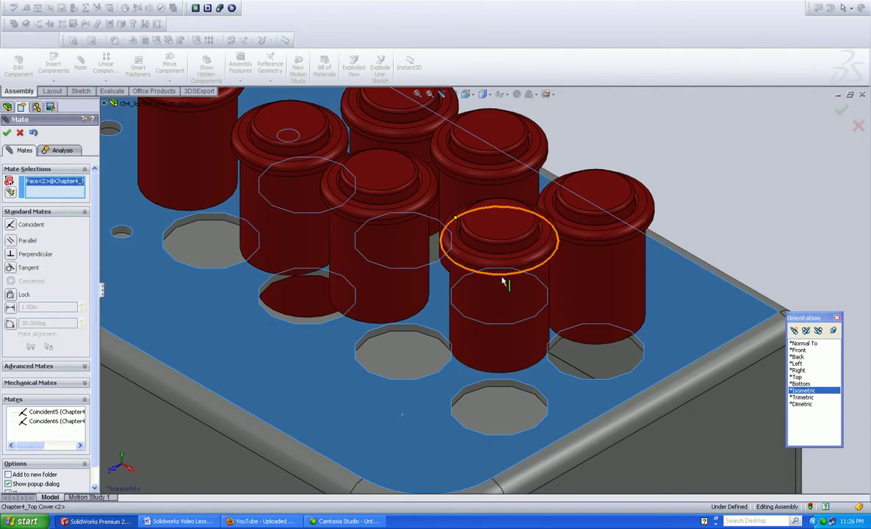
{"action": "left_click", "coordinate": [505, 282]}
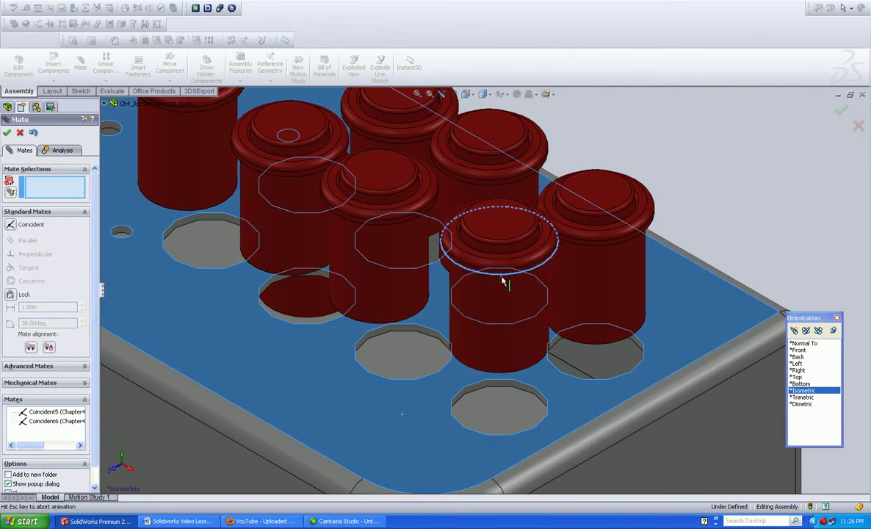
{"action": "left_click", "coordinate": [579, 264]}
{"action": "left_click", "coordinate": [680, 321]}
{"action": "left_click", "coordinate": [614, 249]}
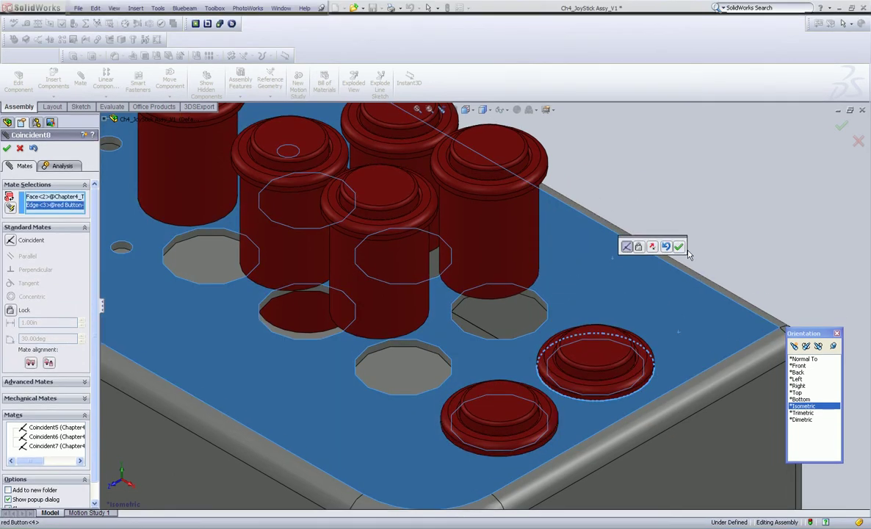
{"action": "left_click", "coordinate": [679, 231]}
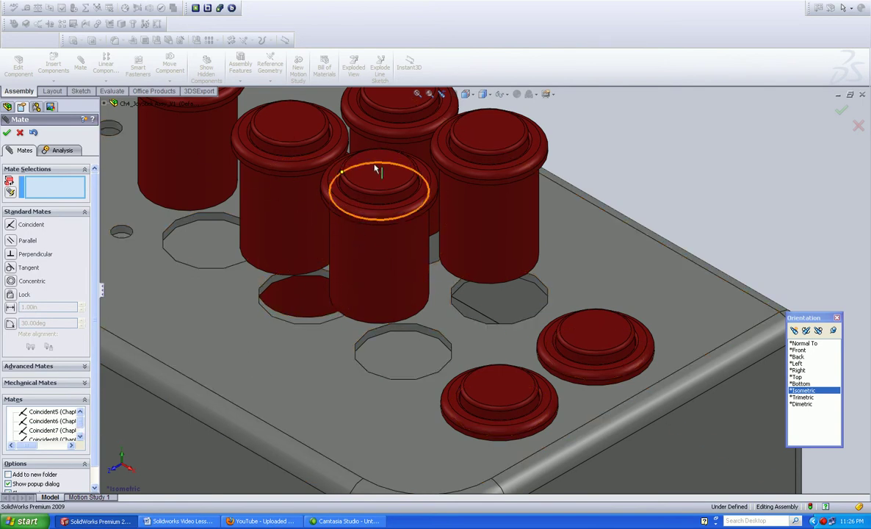
- Mate a third button into its hole edge and coincident to the cover plate face
{"action": "left_click", "coordinate": [515, 205]}
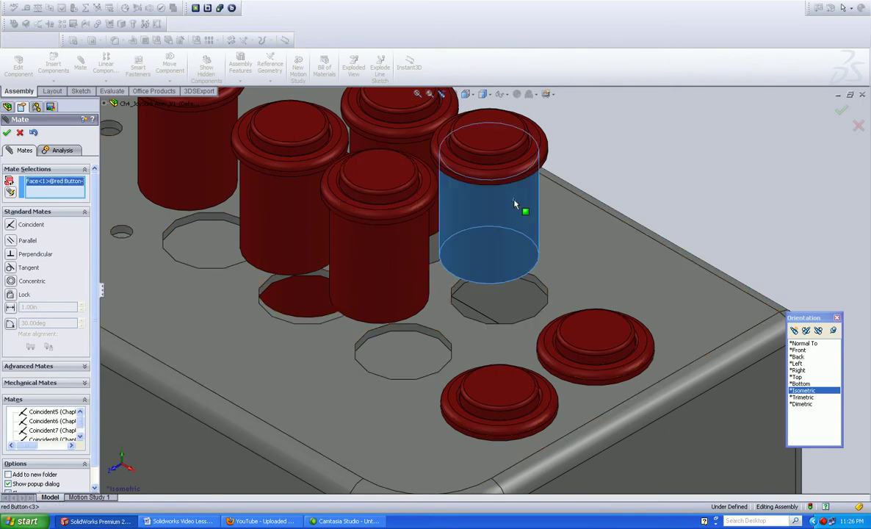
{"action": "left_click", "coordinate": [546, 292]}
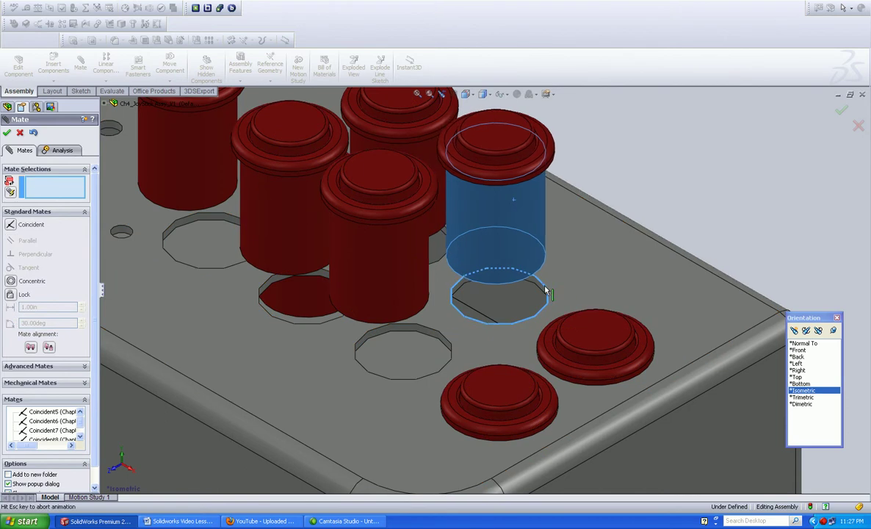
{"action": "left_click", "coordinate": [627, 277]}
{"action": "left_click", "coordinate": [527, 185]}
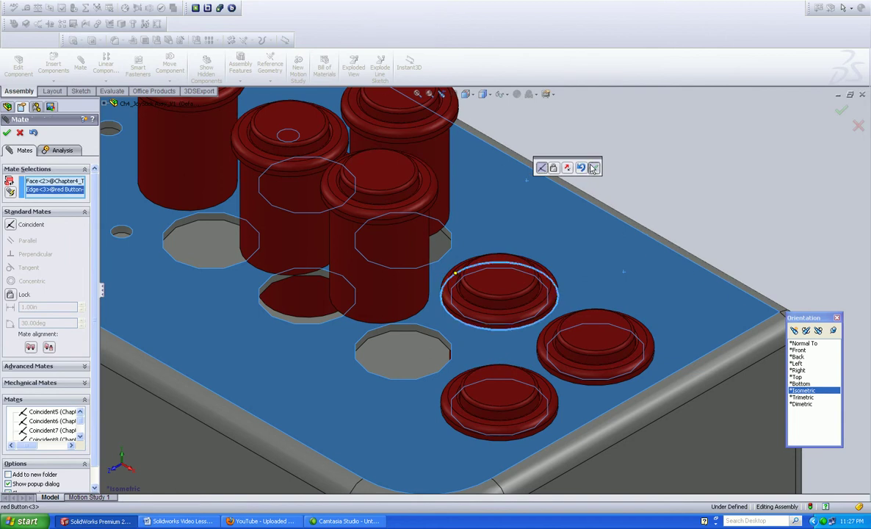
{"action": "left_click", "coordinate": [593, 168]}
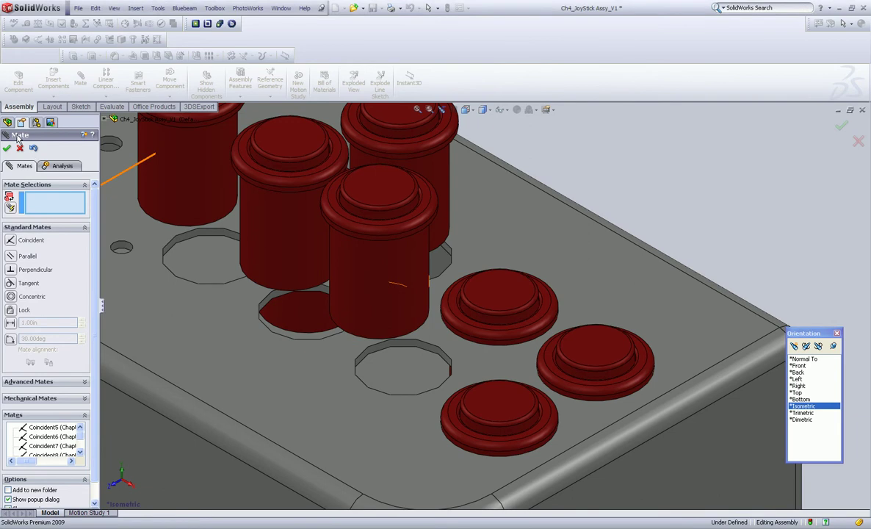
- Close Mate and zoom out to see more of the top cover
{"action": "left_click", "coordinate": [7, 148]}
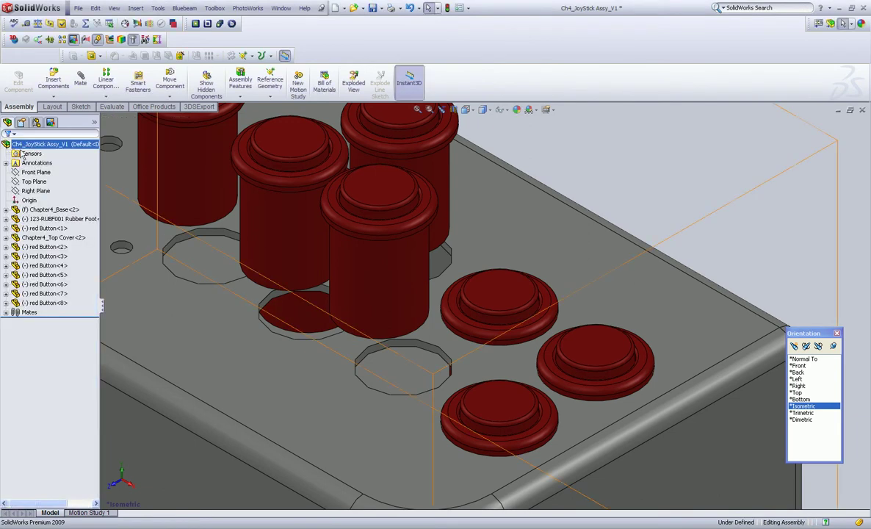
{"action": "key", "text": "z"}
{"action": "key", "text": "z"}
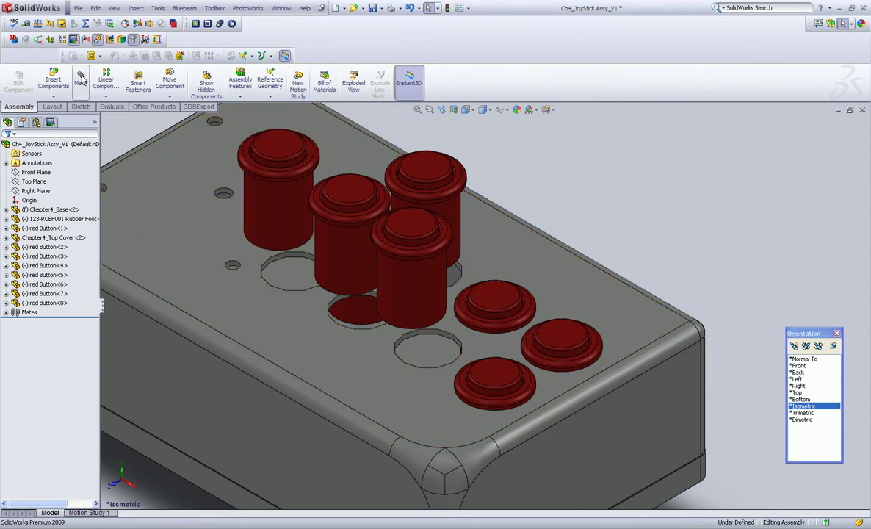
{"action": "left_click", "coordinate": [81, 80]}
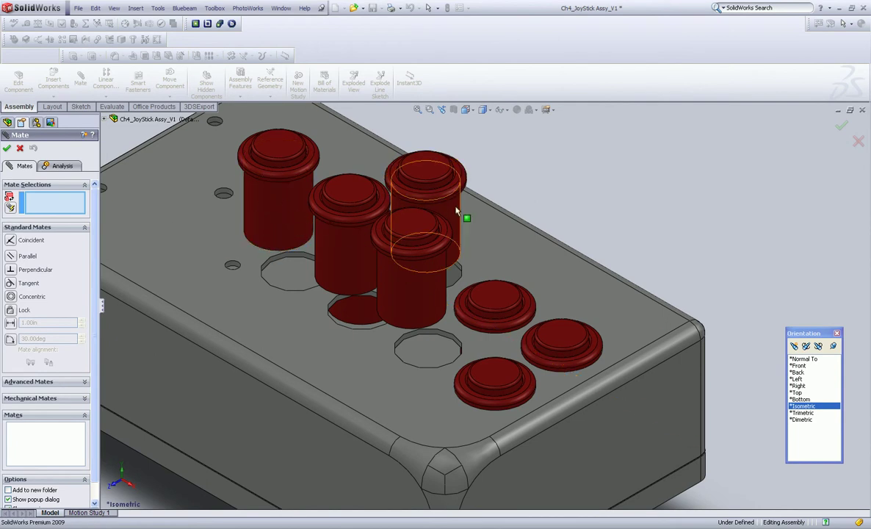
{"action": "left_click", "coordinate": [6, 147]}
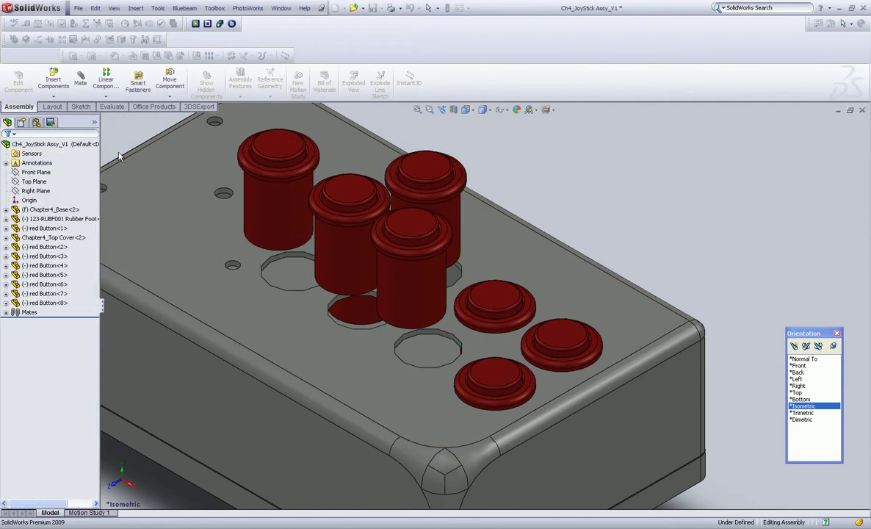
- Mate red Button<2> into its hole edge and coincident to the cover plate face
{"action": "left_click", "coordinate": [455, 208]}
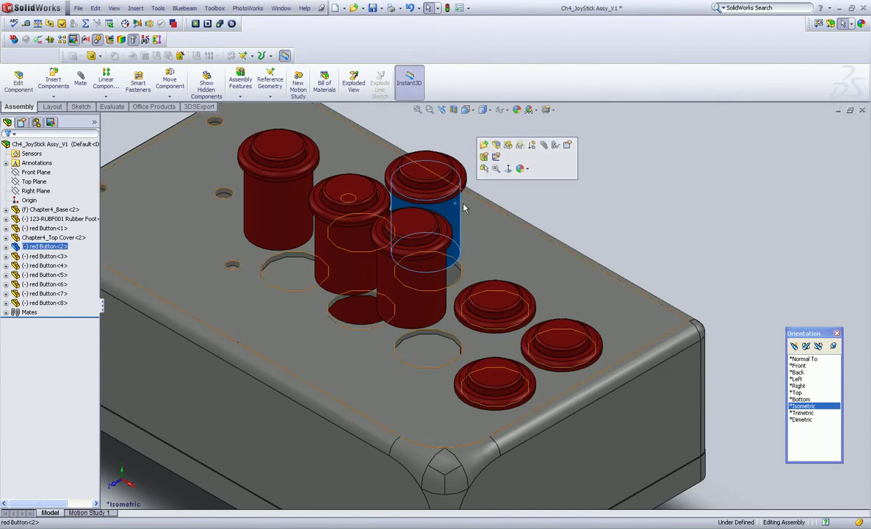
{"action": "left_click", "coordinate": [544, 146]}
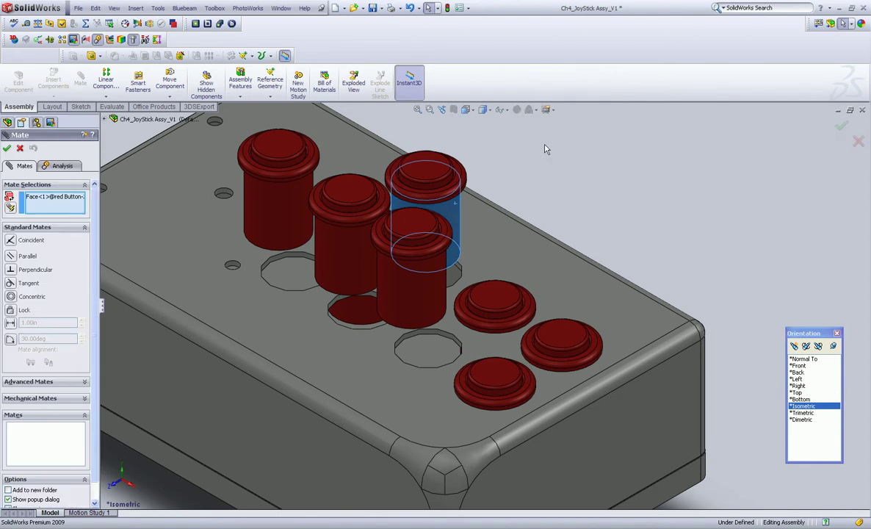
{"action": "left_click", "coordinate": [459, 284]}
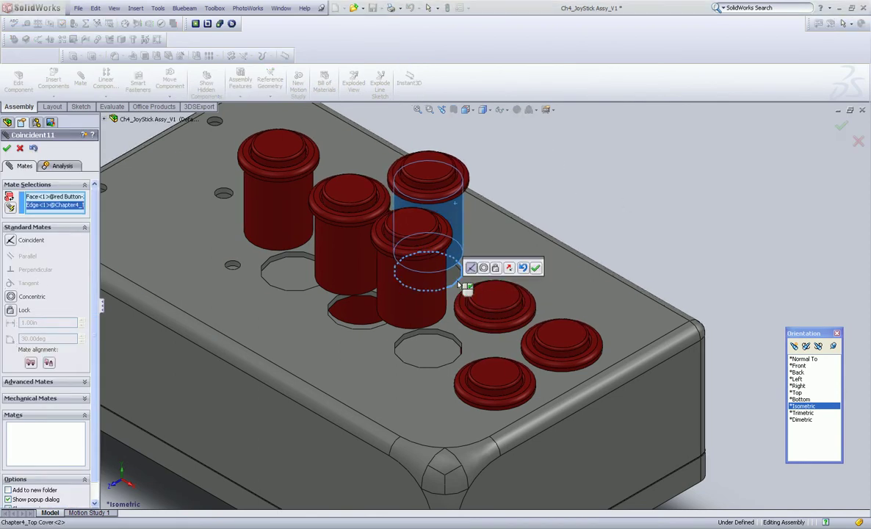
{"action": "left_click", "coordinate": [536, 269]}
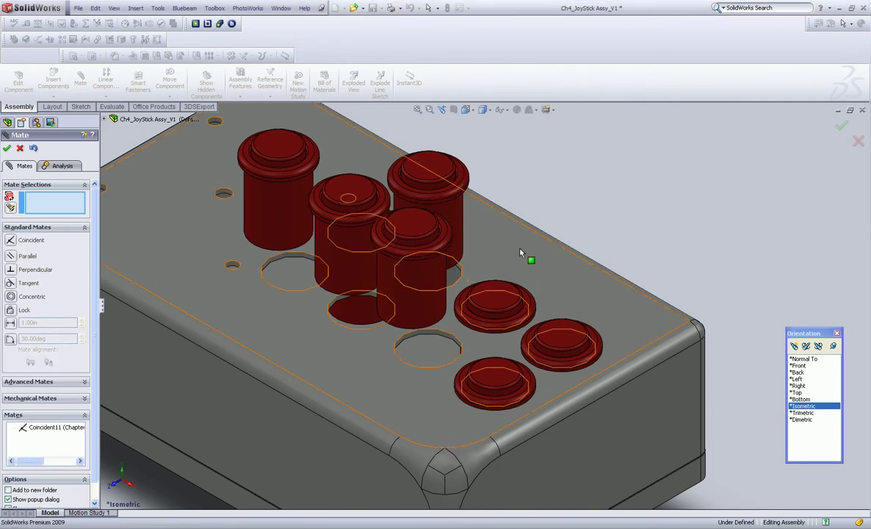
{"action": "left_click", "coordinate": [521, 254]}
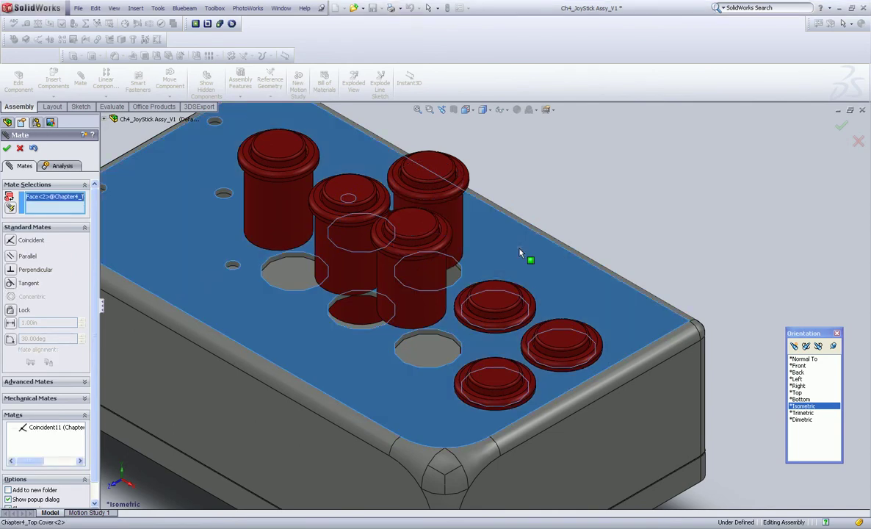
{"action": "left_click", "coordinate": [464, 199]}
{"action": "left_click", "coordinate": [528, 182]}
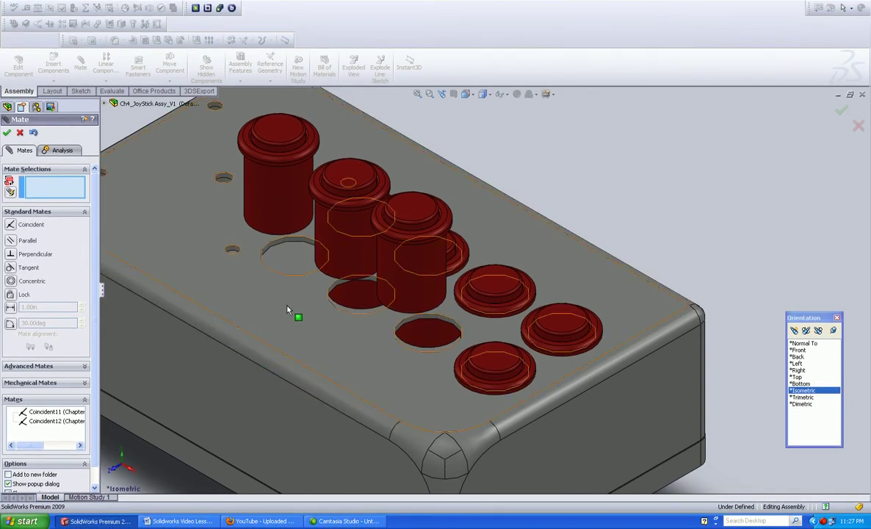
- Mate another button into its hole with Coincident13 and seat its edge on the plate face
{"action": "left_click", "coordinate": [411, 338]}
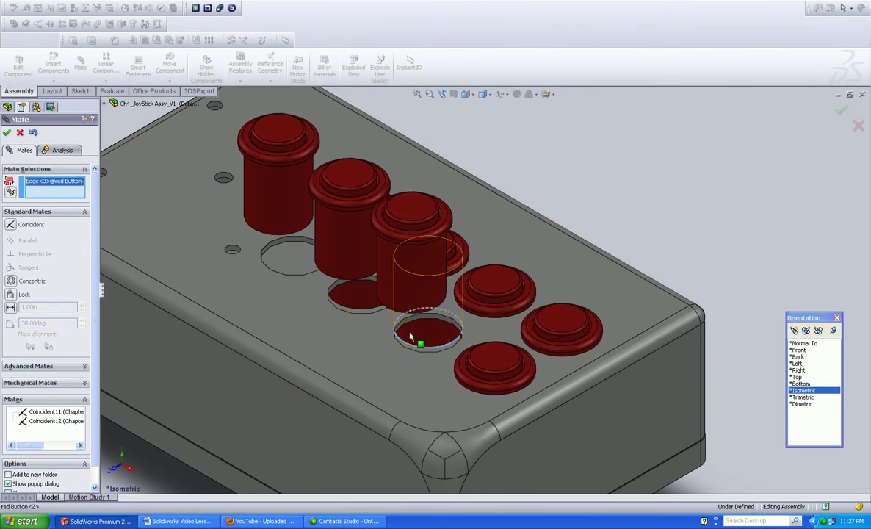
{"action": "left_click", "coordinate": [393, 284]}
{"action": "left_click", "coordinate": [378, 267]}
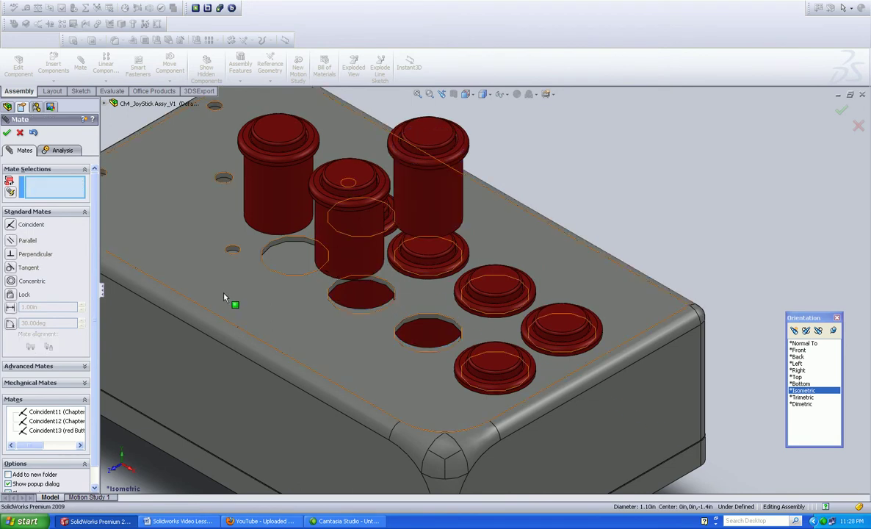
{"action": "left_click", "coordinate": [10, 309]}
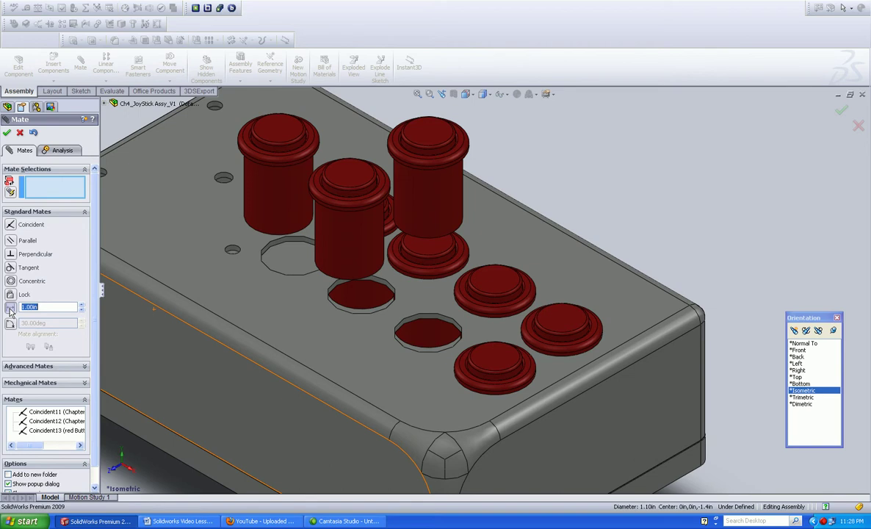
{"action": "left_click", "coordinate": [9, 309]}
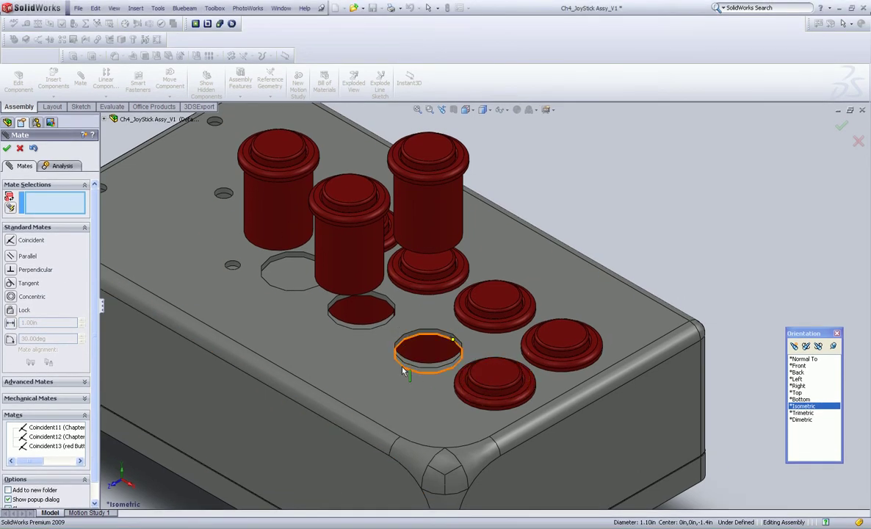
{"action": "left_click", "coordinate": [375, 358]}
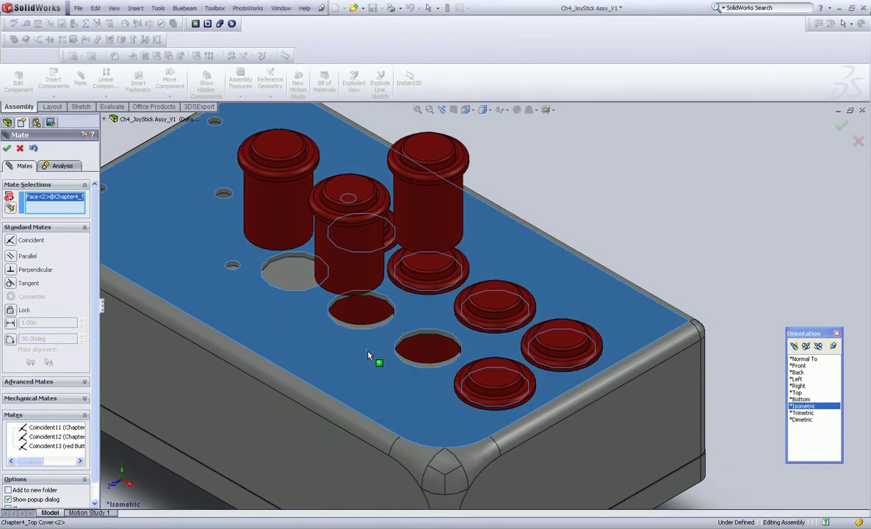
{"action": "left_click", "coordinate": [441, 192]}
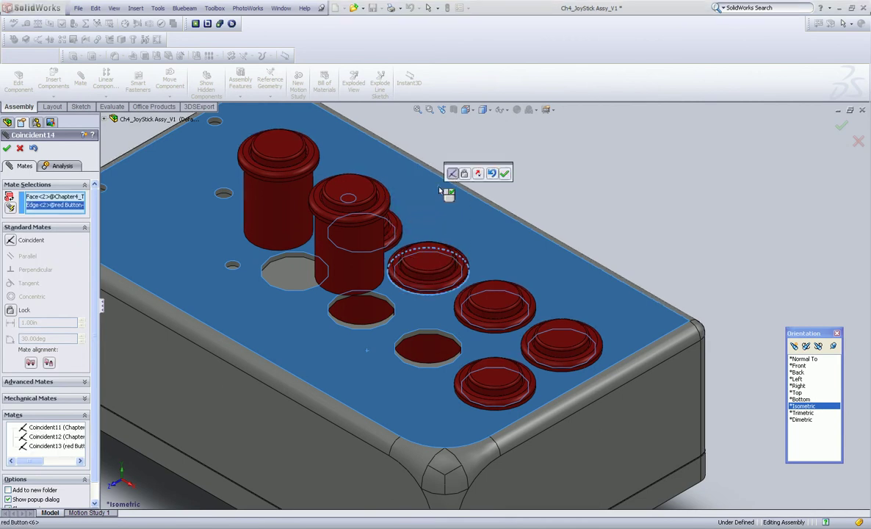
{"action": "left_click", "coordinate": [505, 173]}
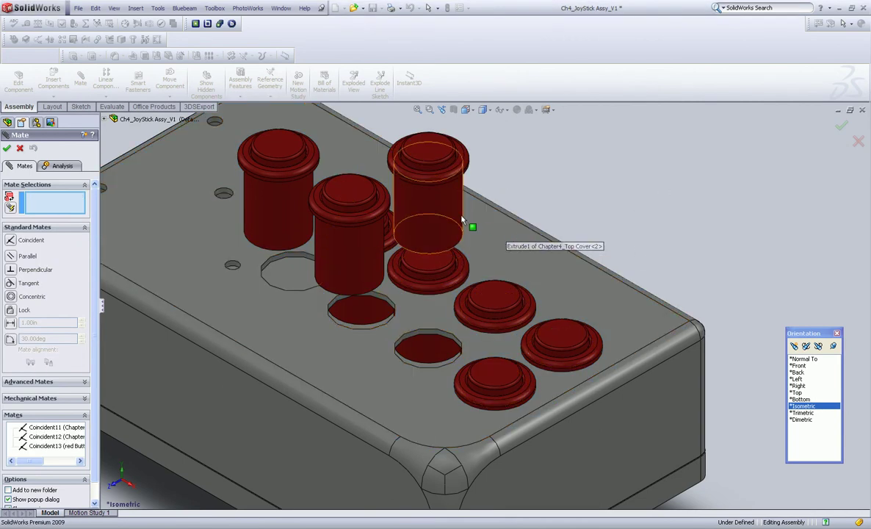
- Locate the Coincident13 mate under red Button<6> in the tree and delete it
{"action": "left_click", "coordinate": [6, 148]}
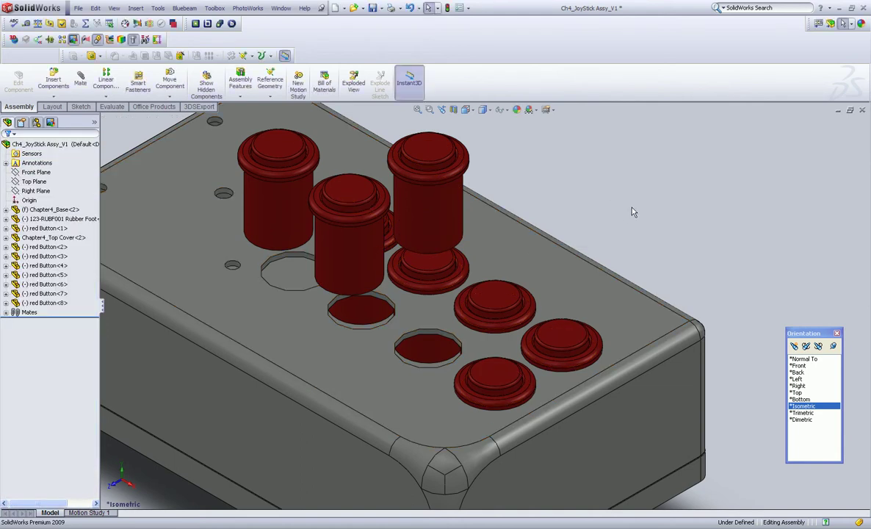
{"action": "left_click", "coordinate": [449, 210]}
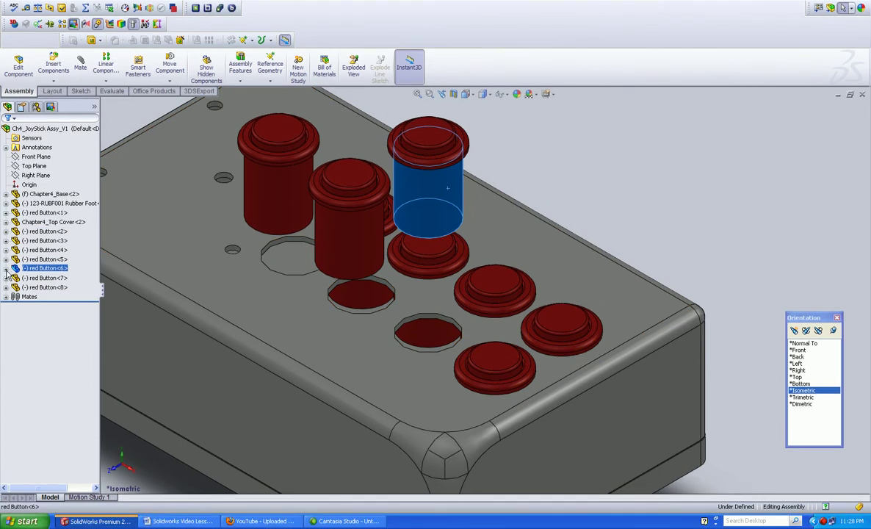
{"action": "left_click", "coordinate": [6, 269]}
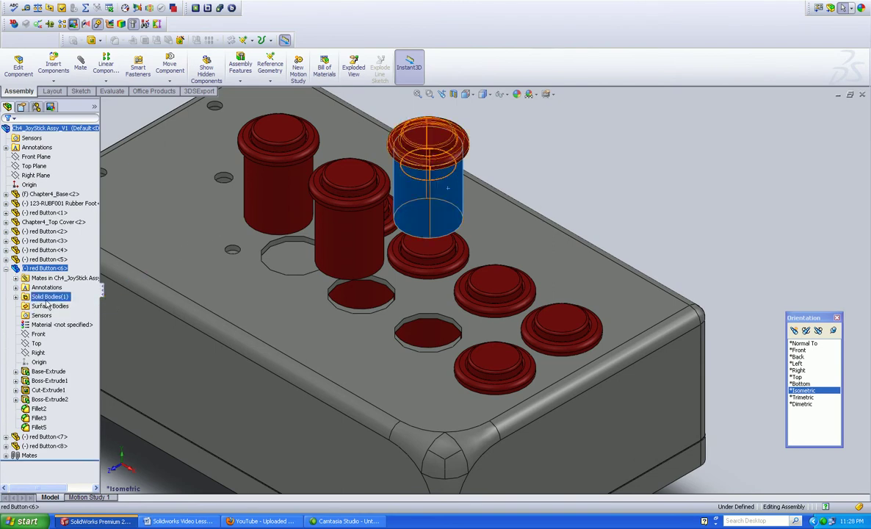
{"action": "left_click", "coordinate": [15, 278]}
{"action": "left_click", "coordinate": [57, 288]}
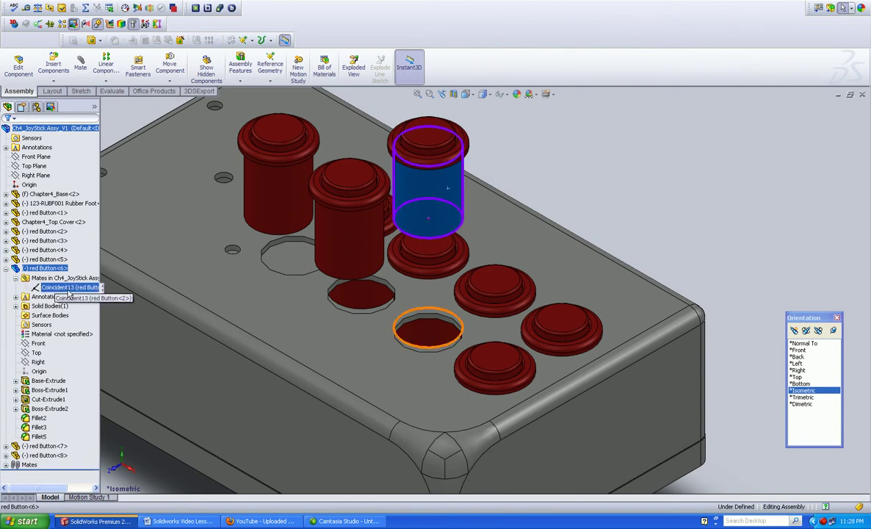
{"action": "left_click", "coordinate": [65, 289]}
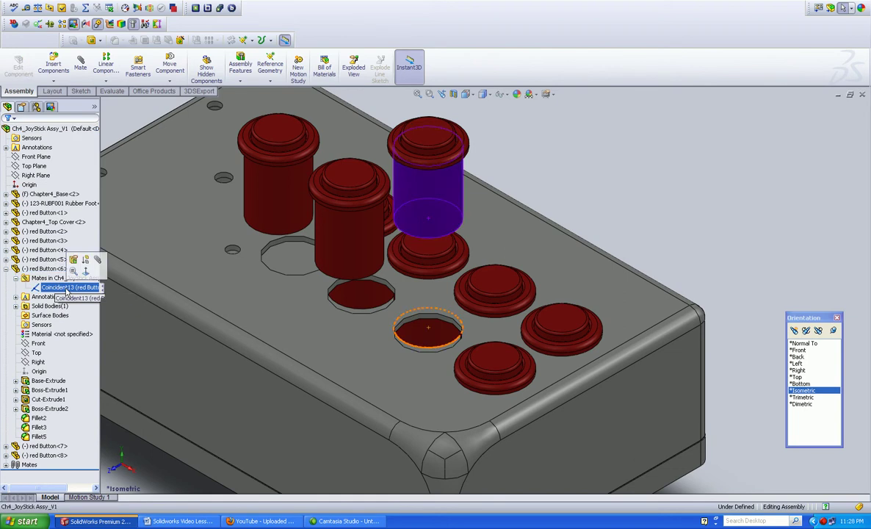
{"action": "left_click", "coordinate": [47, 289]}
{"action": "left_click", "coordinate": [3, 488]}
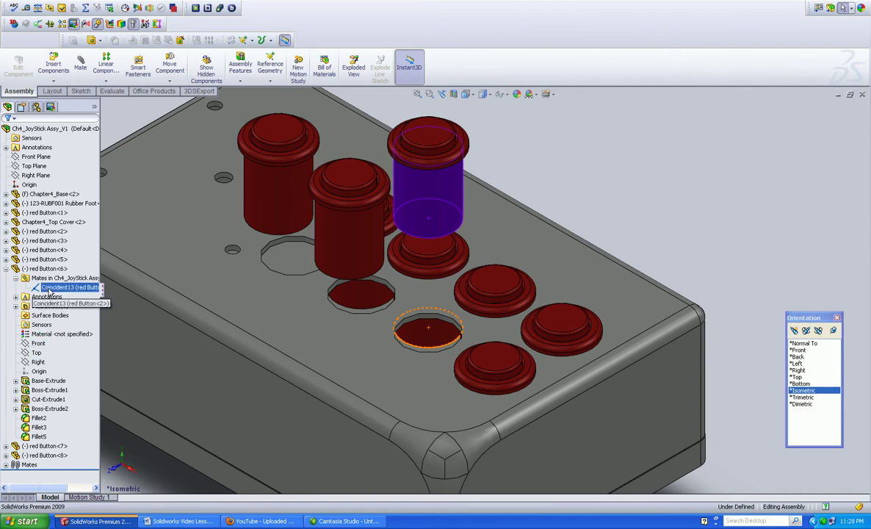
{"action": "right_click", "coordinate": [48, 290]}
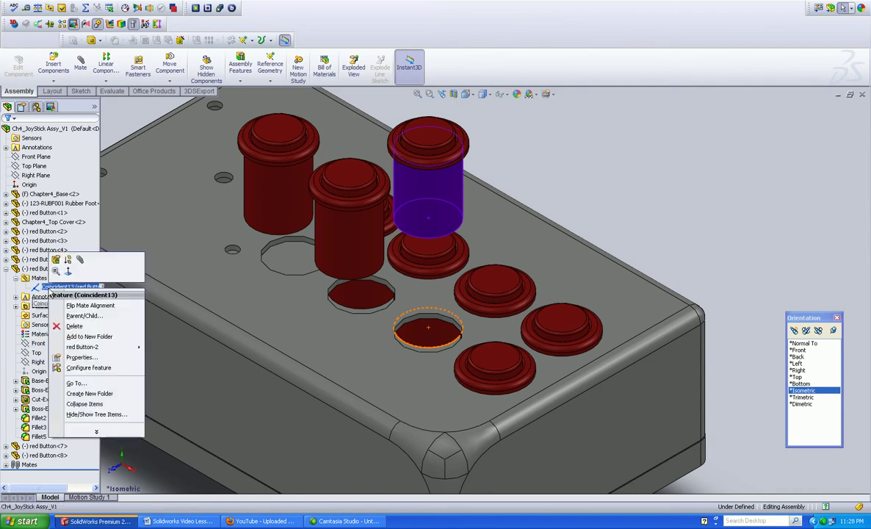
{"action": "left_click", "coordinate": [78, 331]}
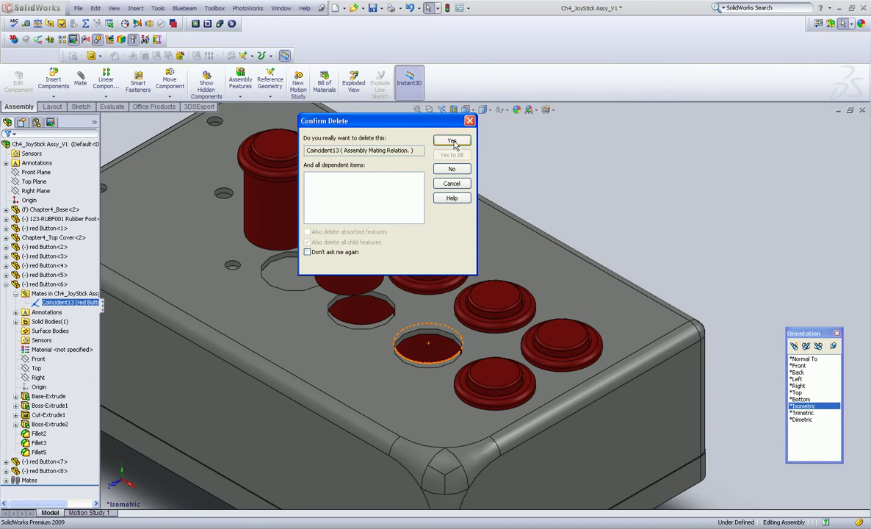
{"action": "left_click", "coordinate": [451, 141]}
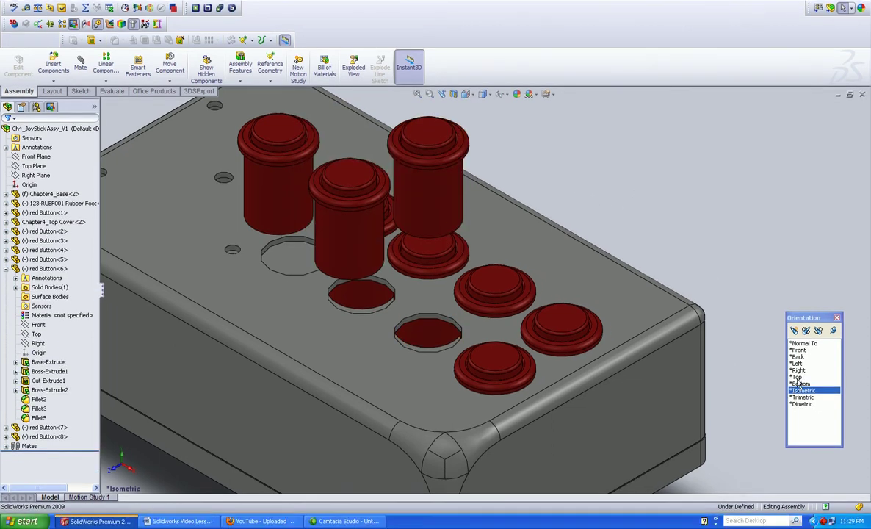
- Drag a red button over the empty bottom-row hole and mate its cylindrical face to the hole edge
{"action": "left_click", "coordinate": [797, 377]}
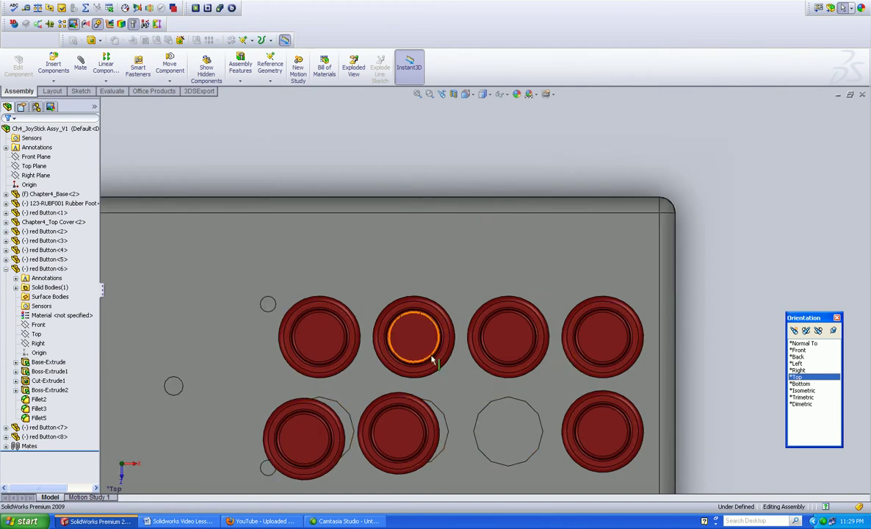
{"action": "left_click_drag", "start_coordinate": [414, 348], "coordinate": [507, 442]}
{"action": "left_click", "coordinate": [802, 390]}
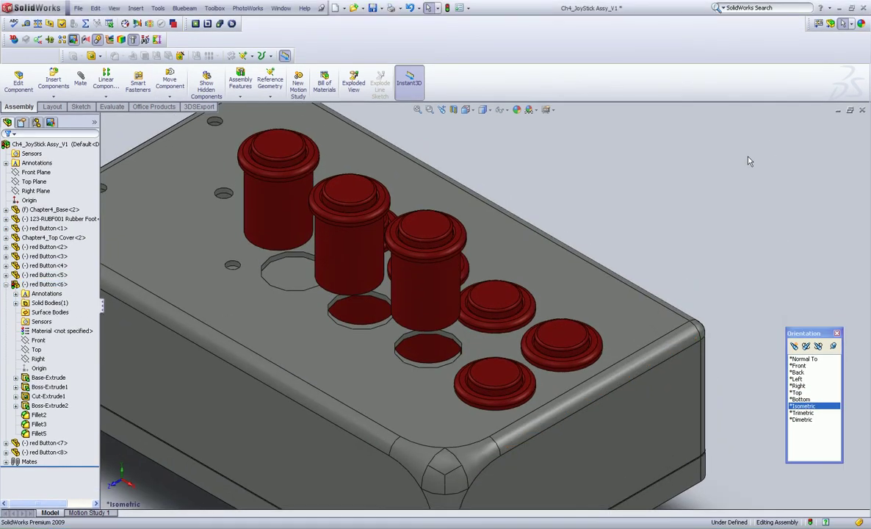
{"action": "left_click", "coordinate": [80, 81]}
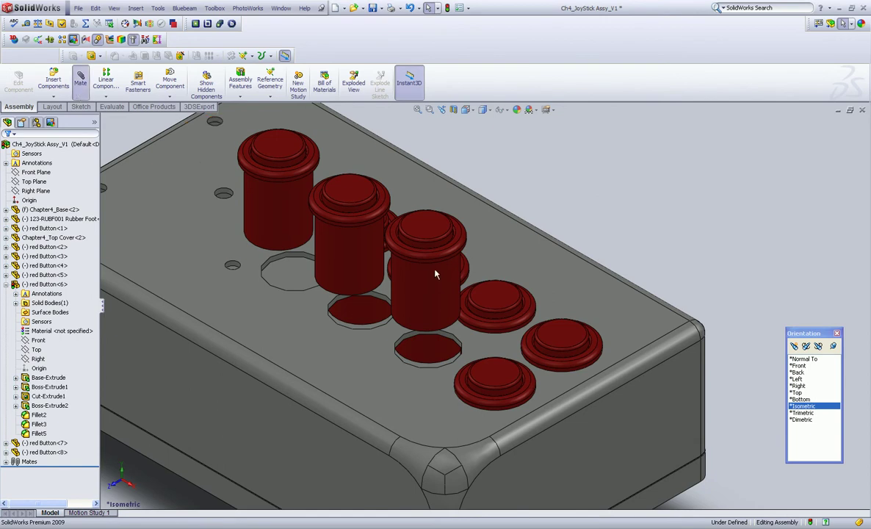
{"action": "left_click", "coordinate": [420, 323]}
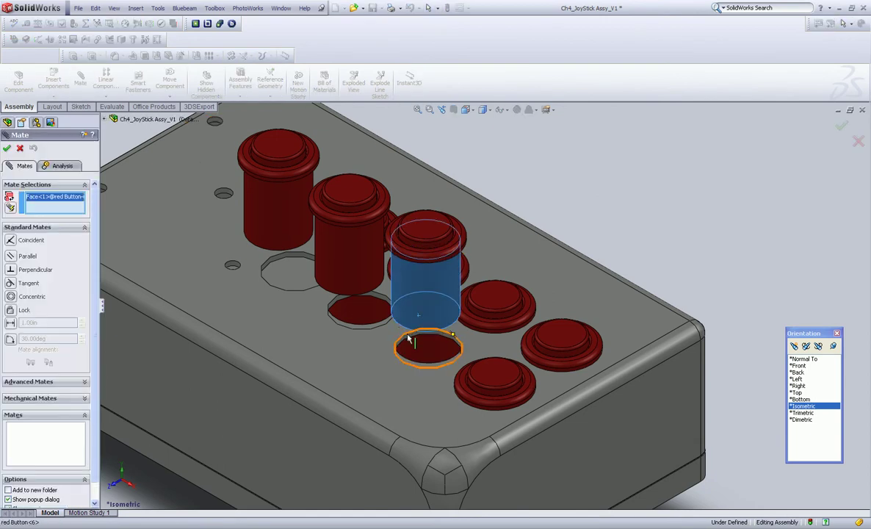
{"action": "left_click", "coordinate": [409, 339]}
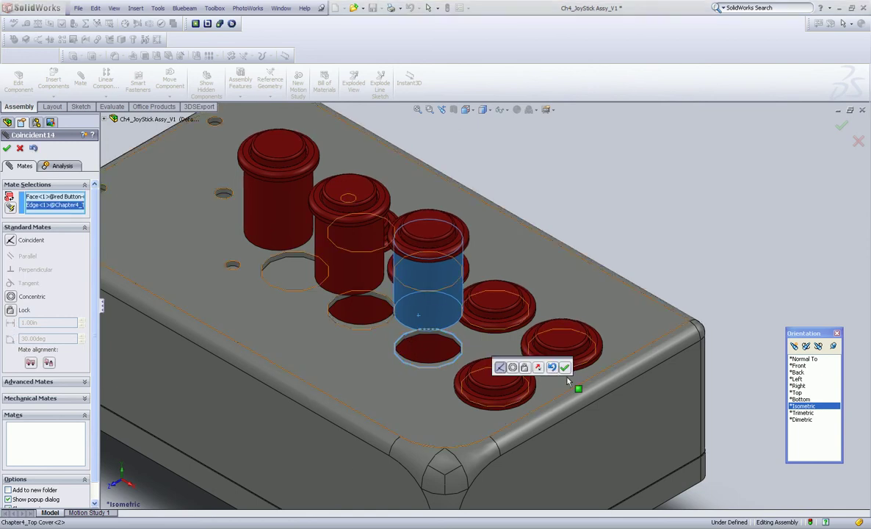
{"action": "left_click", "coordinate": [565, 367]}
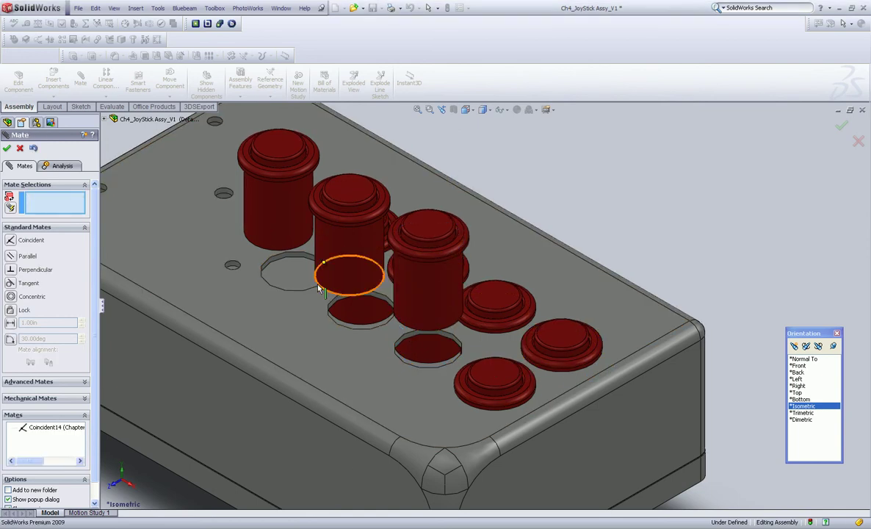
- Mate the top cover face to the button's rim edge so it sits flush
{"action": "left_click", "coordinate": [359, 372]}
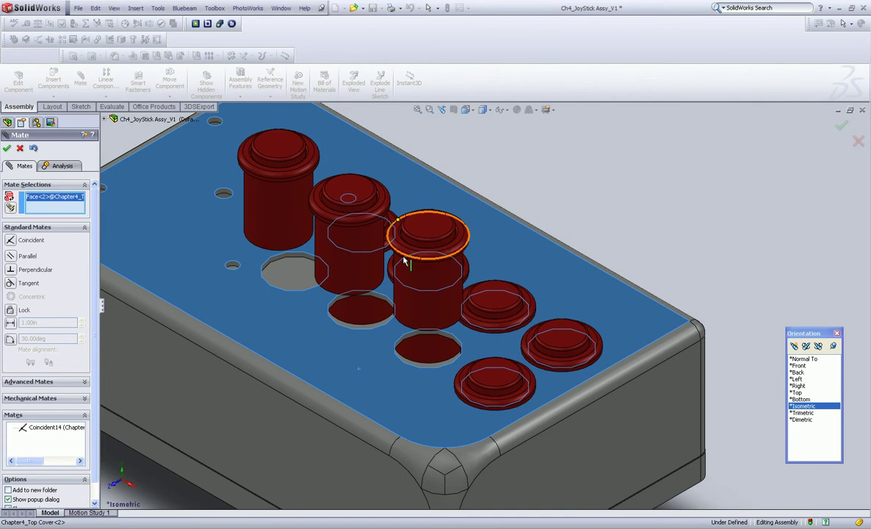
{"action": "left_click", "coordinate": [430, 109]}
{"action": "left_click_drag", "start_coordinate": [377, 228], "coordinate": [485, 305]}
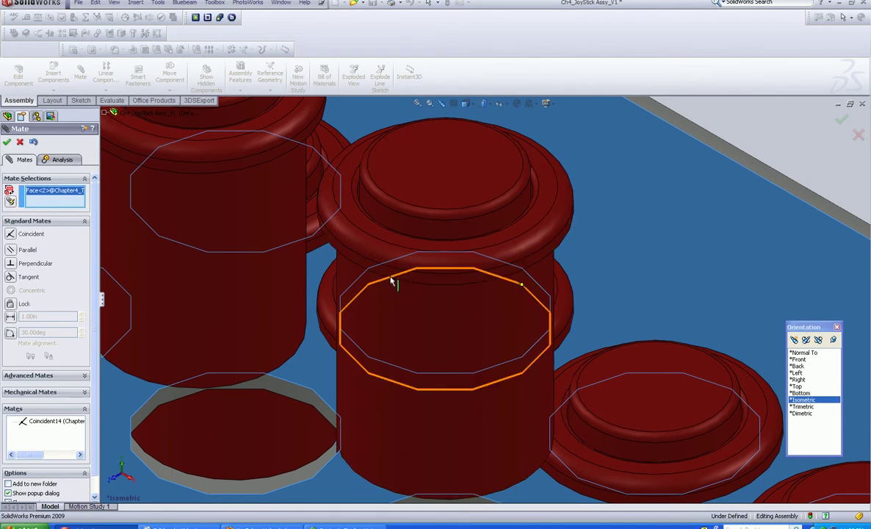
{"action": "left_click", "coordinate": [387, 281]}
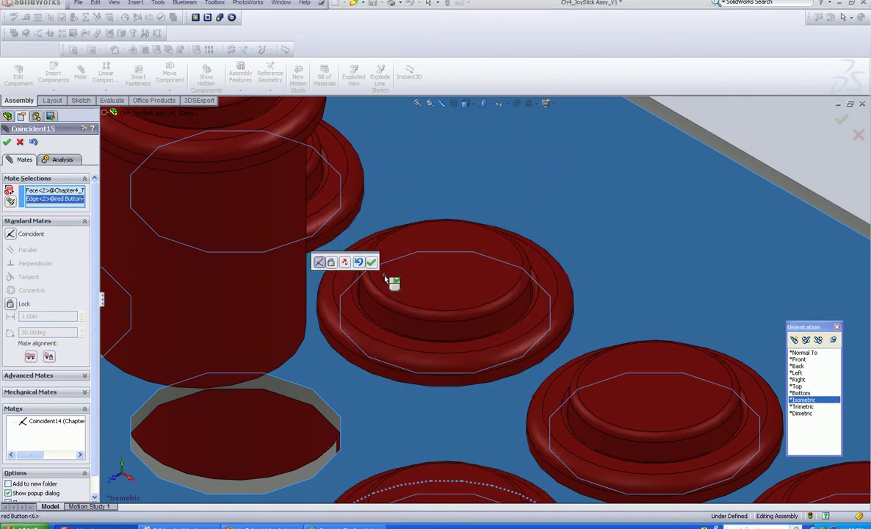
{"action": "left_click", "coordinate": [371, 263]}
{"action": "left_click", "coordinate": [417, 104]}
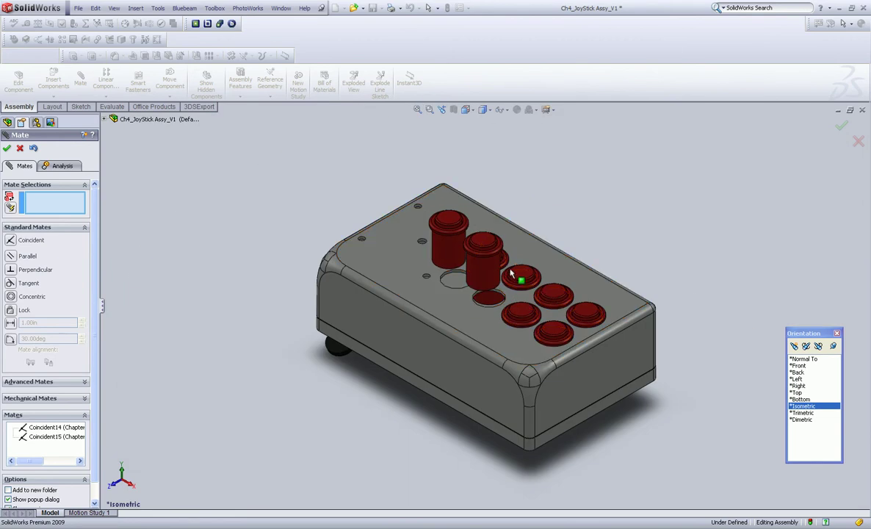
{"action": "left_click", "coordinate": [430, 109]}
{"action": "left_click_drag", "start_coordinate": [382, 200], "coordinate": [601, 363]}
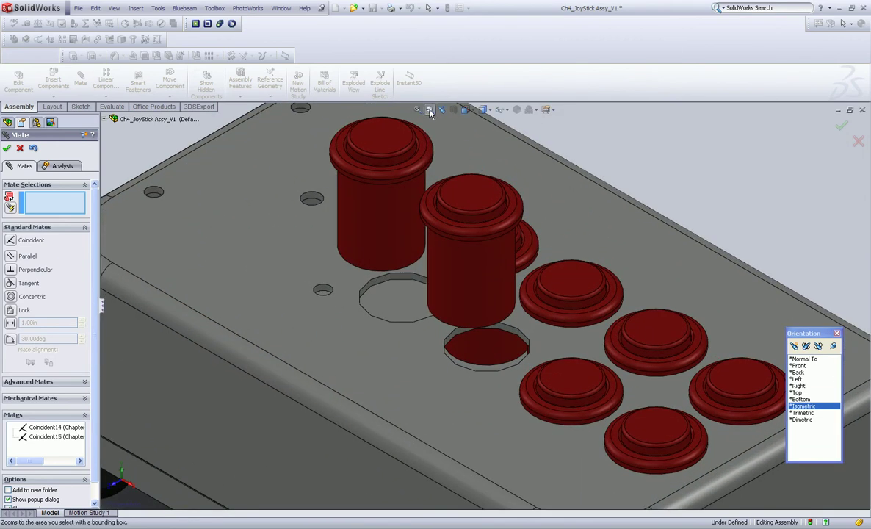
- Seat the next button with Coincident16 (face to hole edge) and Coincident17 (cover face to rim edge)
{"action": "left_click", "coordinate": [430, 109]}
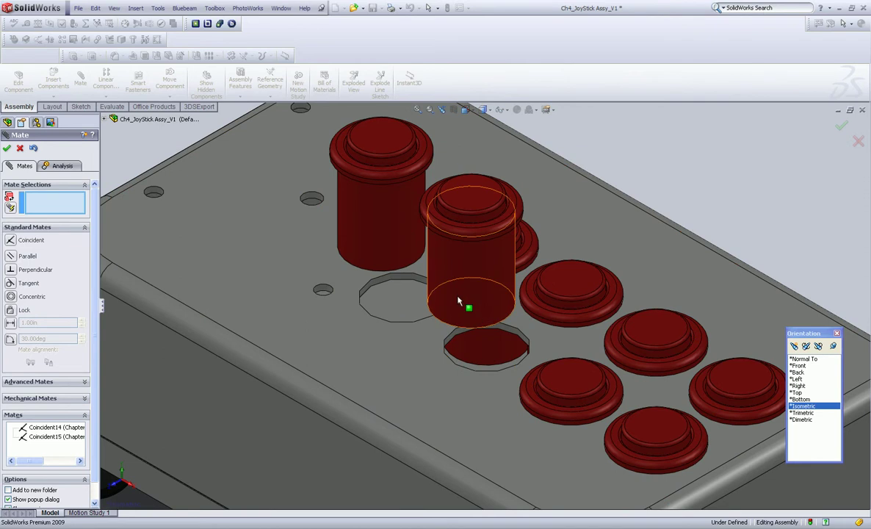
{"action": "left_click", "coordinate": [453, 333]}
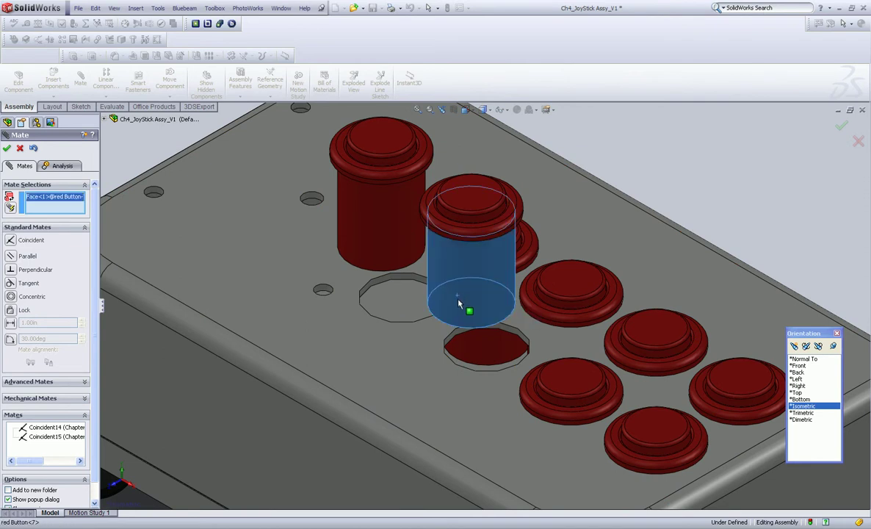
{"action": "left_click", "coordinate": [456, 342]}
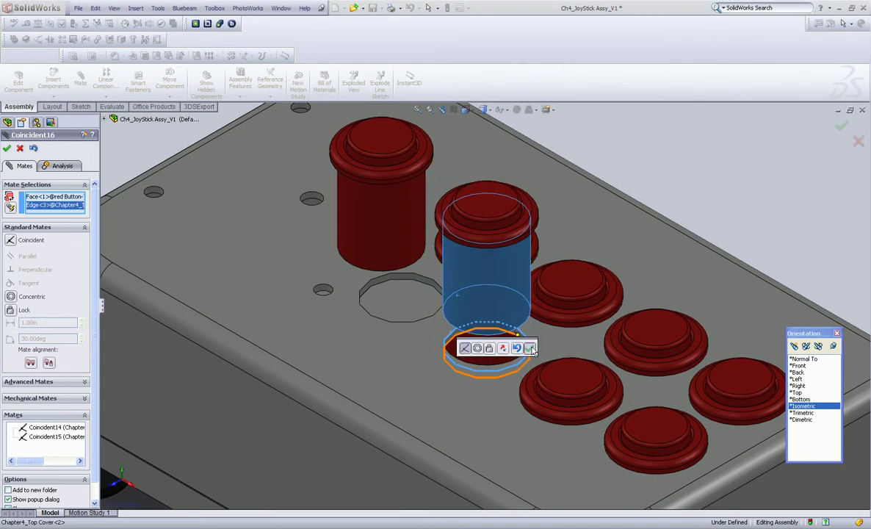
{"action": "left_click", "coordinate": [529, 349]}
{"action": "left_click", "coordinate": [386, 323]}
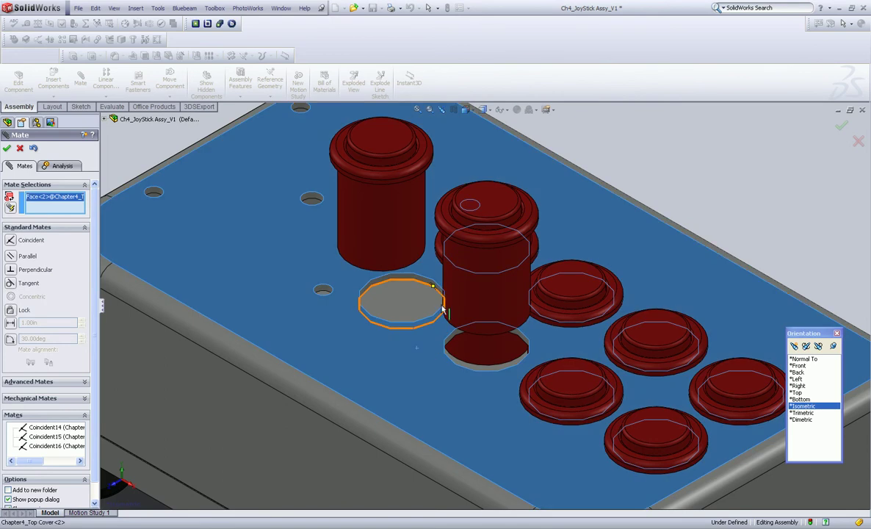
{"action": "left_click", "coordinate": [457, 247]}
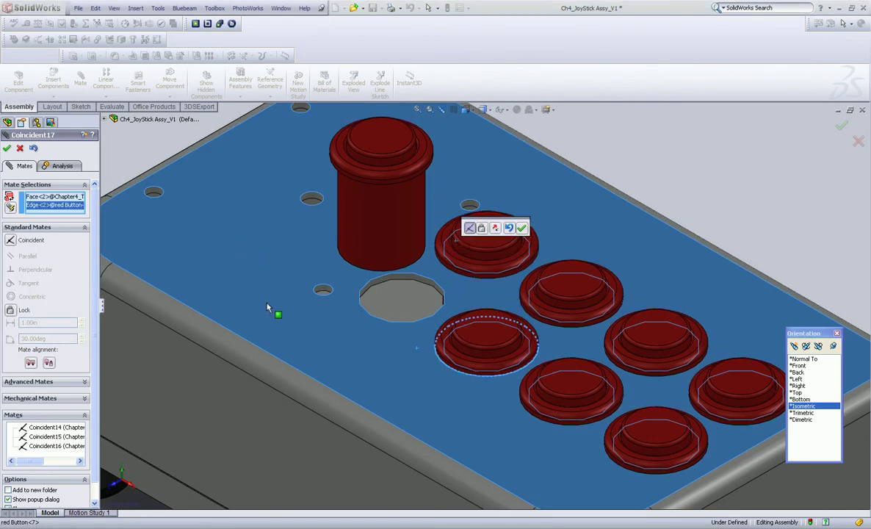
{"action": "left_click", "coordinate": [522, 228]}
- Try mating the last raised button to the remaining hole, which is refused as fully defined
{"action": "left_click", "coordinate": [362, 296]}
{"action": "left_click", "coordinate": [361, 295]}
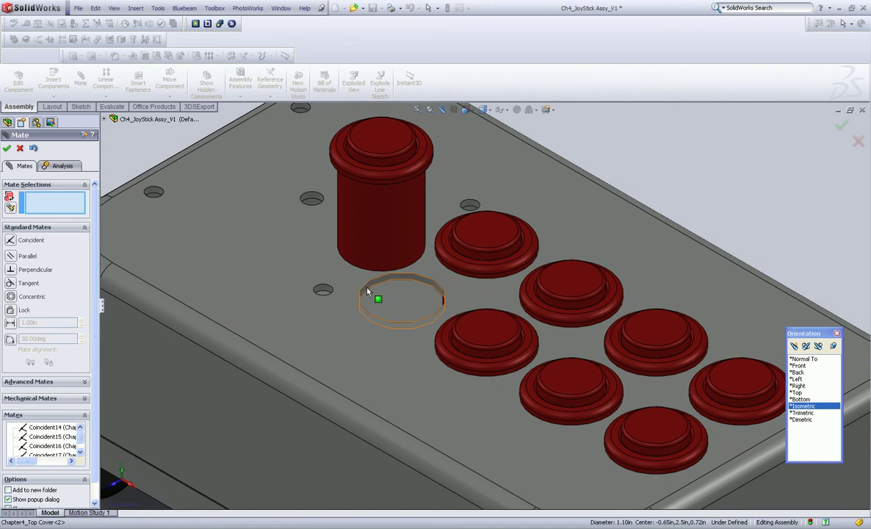
{"action": "left_click", "coordinate": [368, 293]}
{"action": "left_click", "coordinate": [383, 238]}
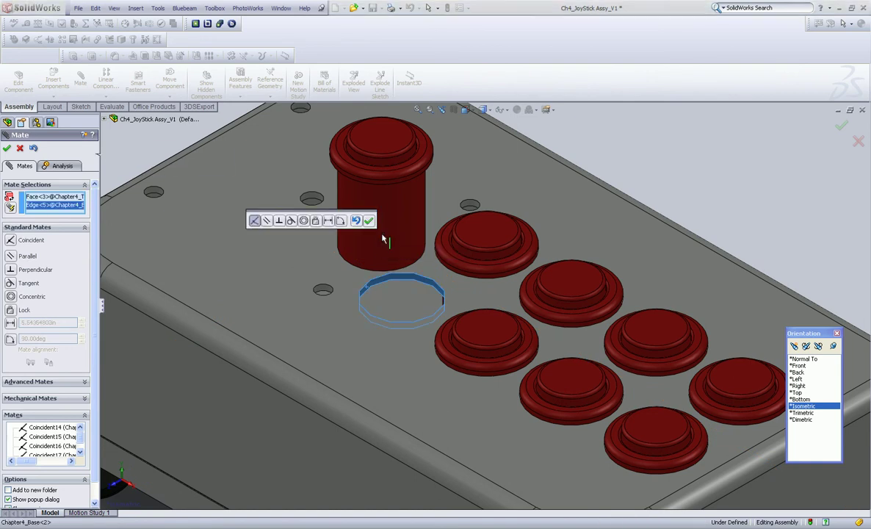
{"action": "left_click", "coordinate": [376, 235]}
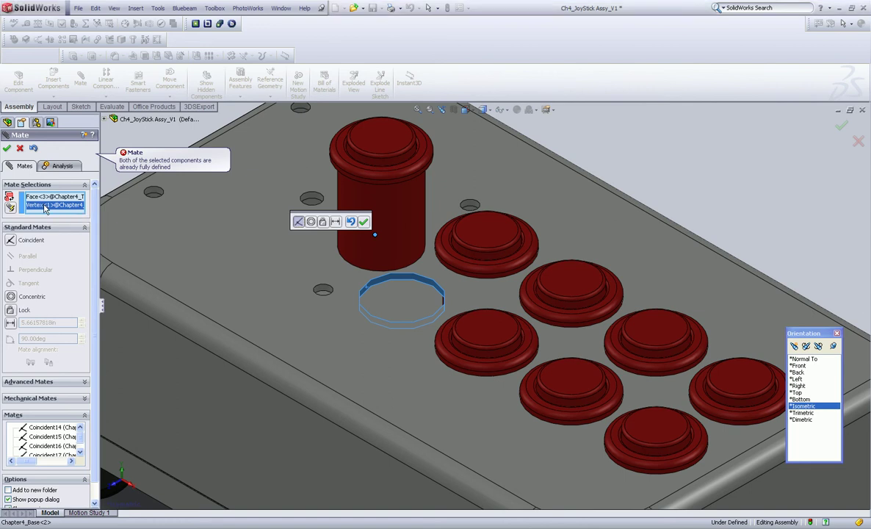
- Clear the rejected mate selections and mate the last button's cylindrical face to the hole edge (Coincident18)
{"action": "right_click", "coordinate": [45, 208]}
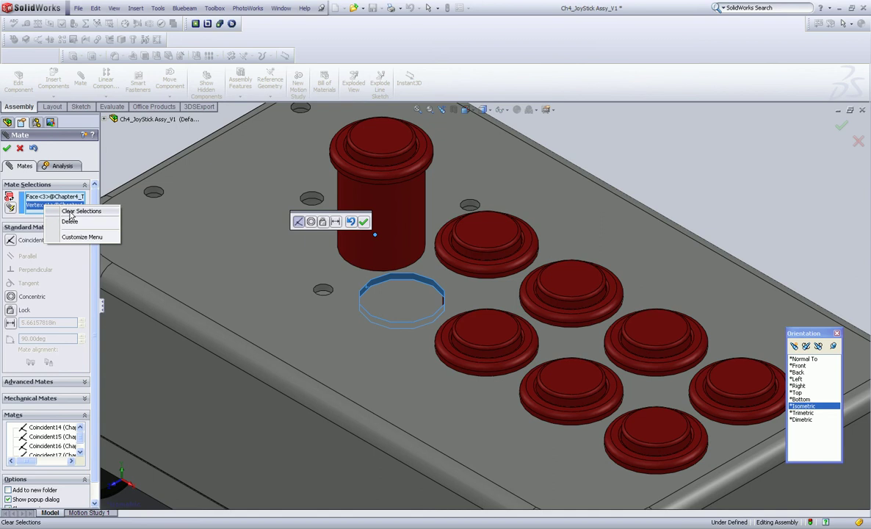
{"action": "left_click", "coordinate": [71, 212]}
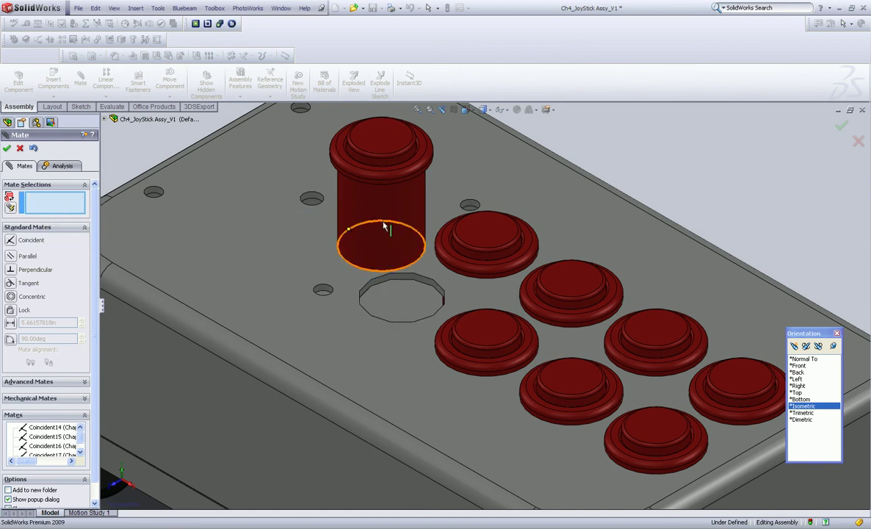
{"action": "left_click", "coordinate": [353, 197]}
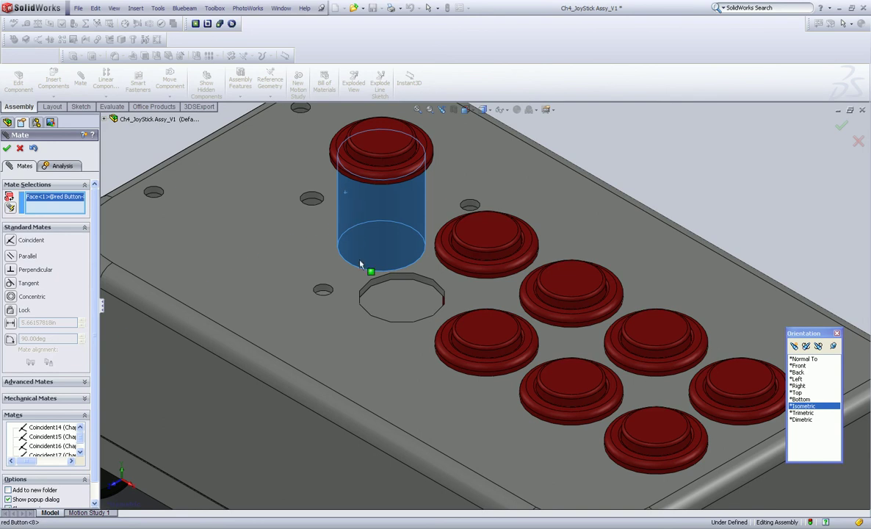
{"action": "left_click", "coordinate": [364, 291]}
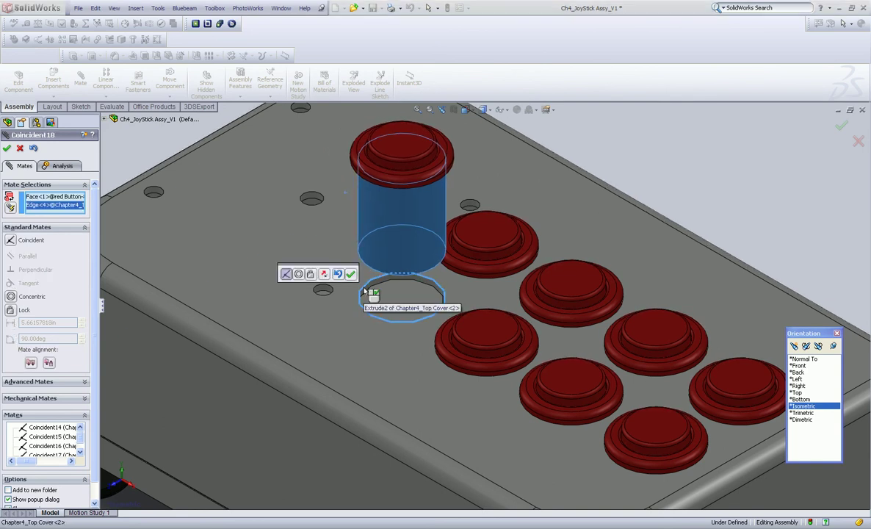
{"action": "left_click", "coordinate": [350, 273]}
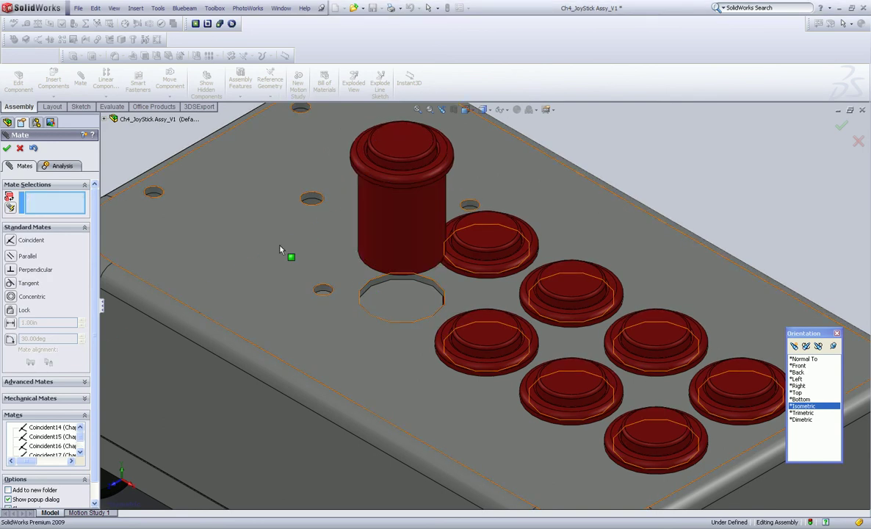
- Mate the top cover face to the last button's rim edge (Coincident19) and close Mate
{"action": "left_click", "coordinate": [271, 340]}
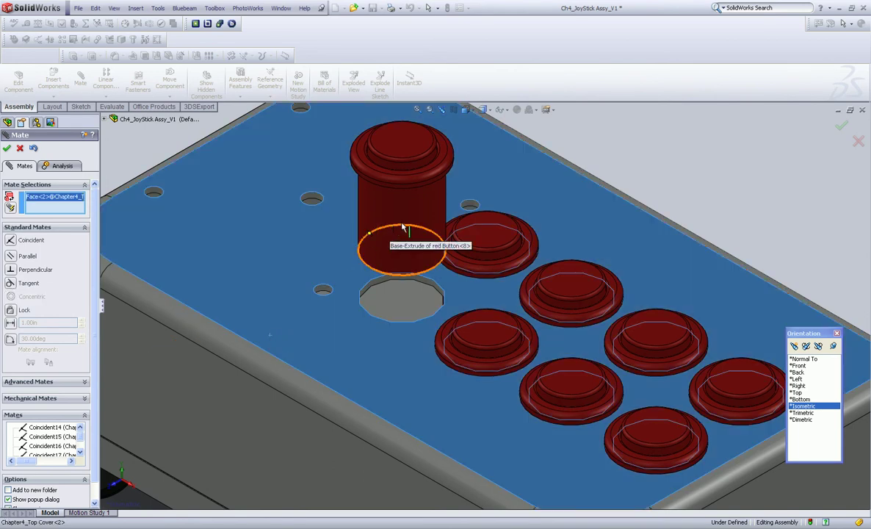
{"action": "left_click", "coordinate": [397, 193]}
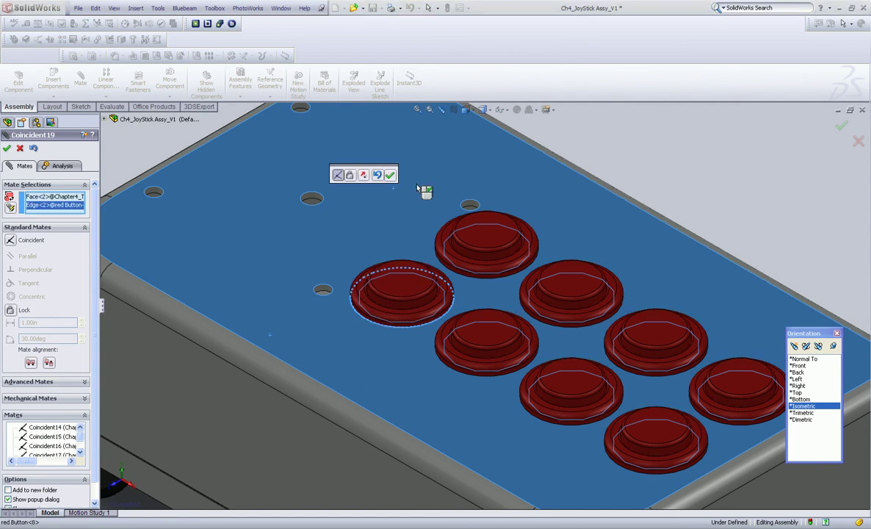
{"action": "left_click", "coordinate": [390, 175]}
{"action": "left_click", "coordinate": [7, 148]}
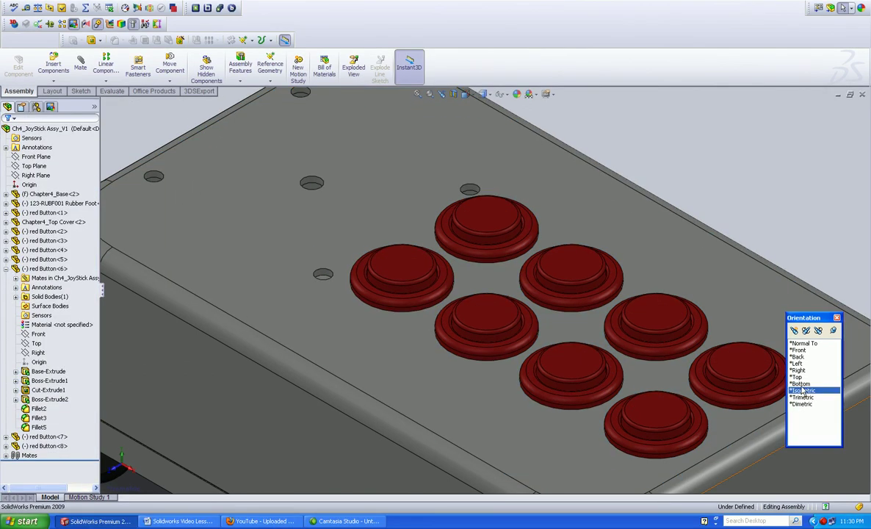
- Show the completed joystick box with all eight seated buttons in isometric view
{"action": "left_click", "coordinate": [804, 392]}
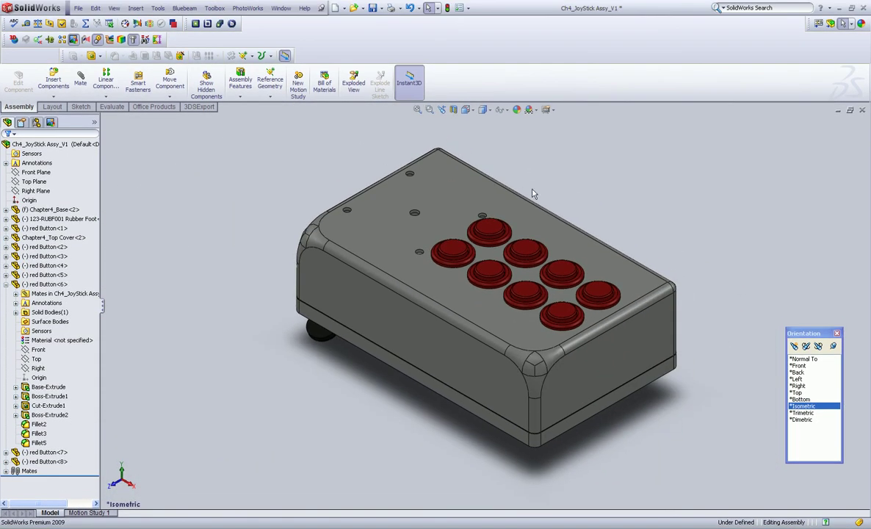
{"action": "left_click", "coordinate": [372, 11]}
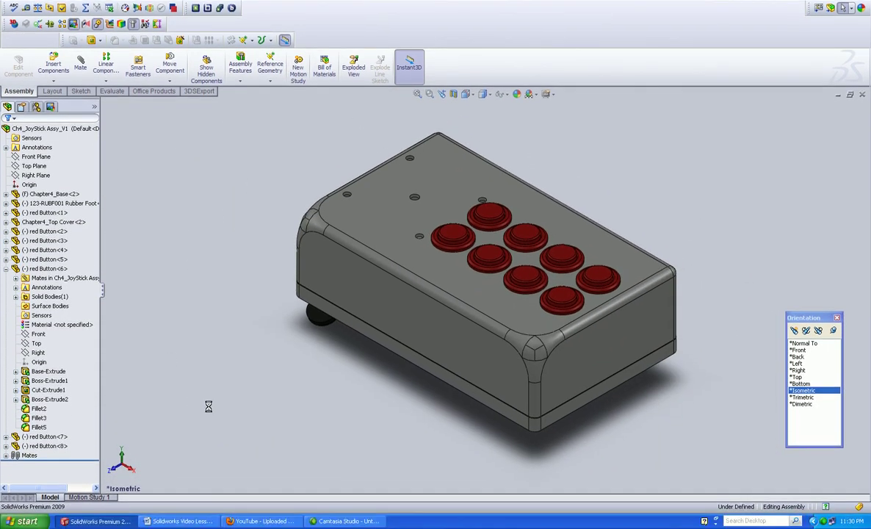